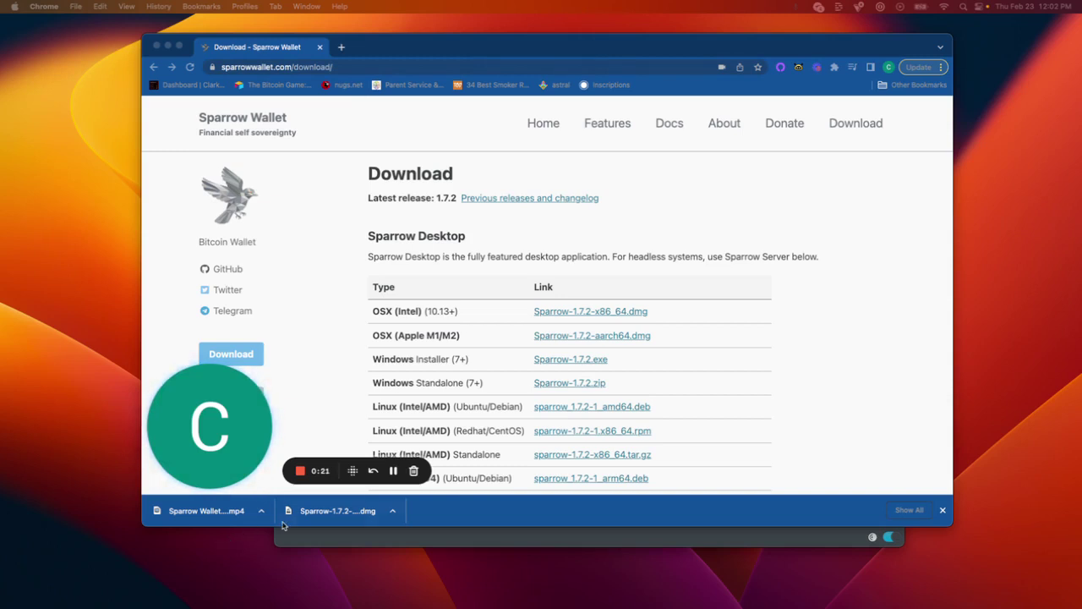
Bring the downloaded Sparrow 1.7.2 window to the front, showing its start screen.
left_click(343, 537)
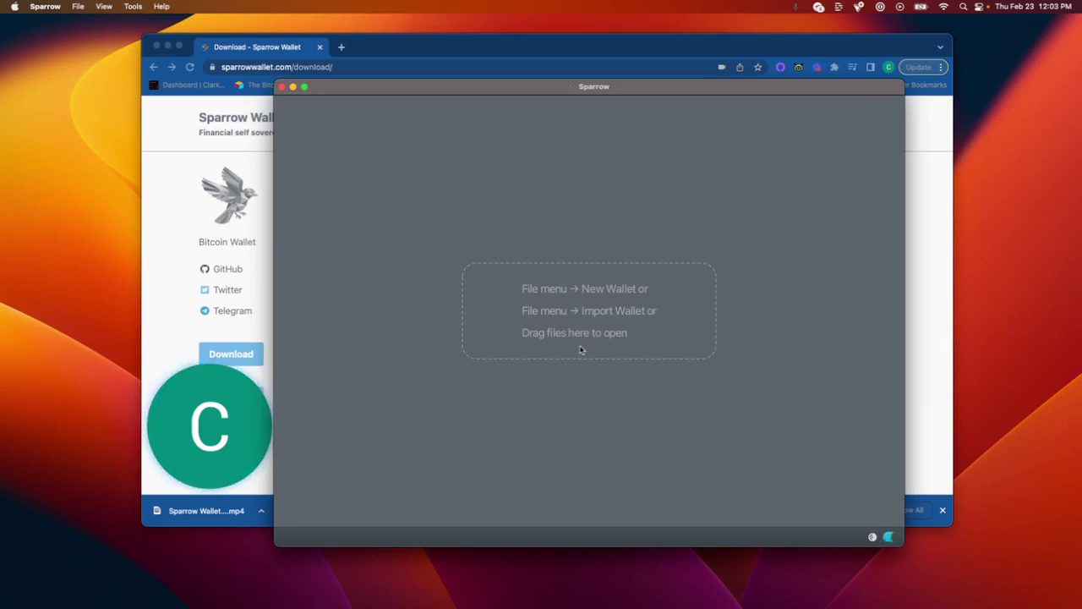
Create a new wallet named 'ordinals1' from the File menu.
left_click(78, 6)
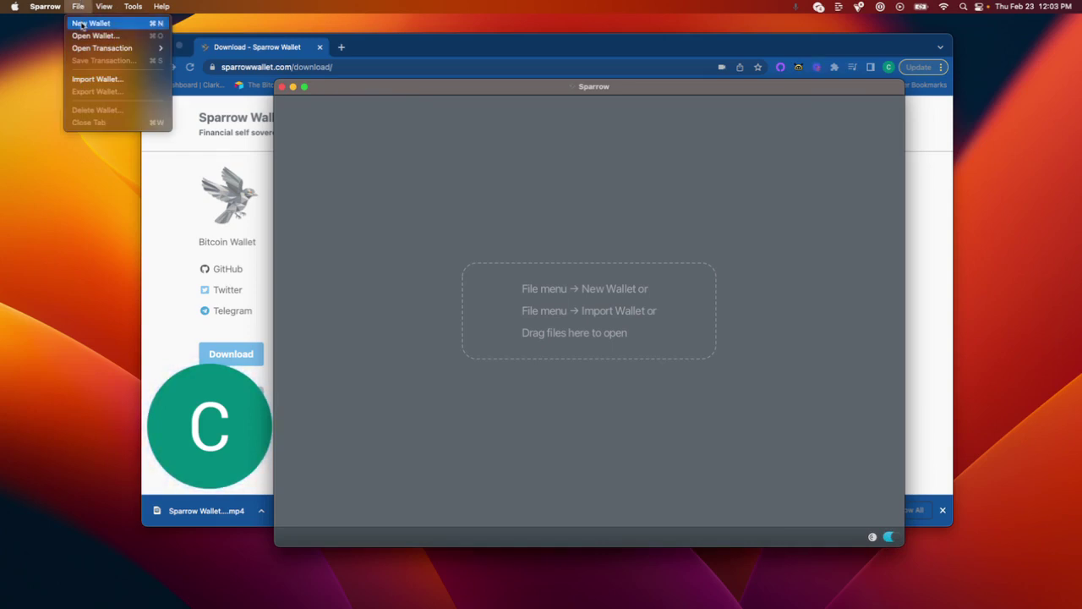
left_click(83, 23)
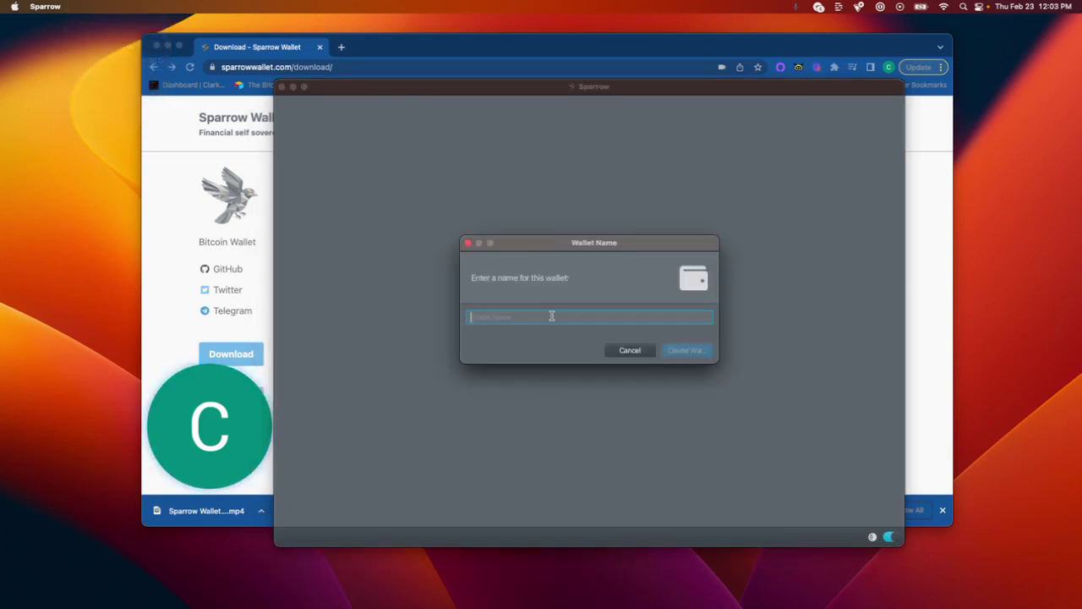
type("ordinals")
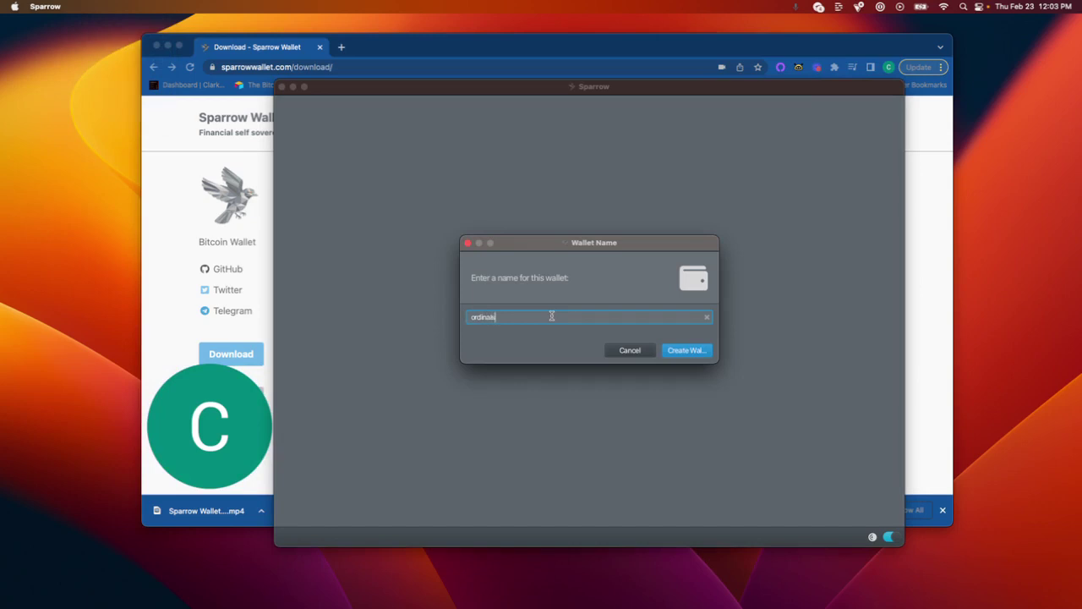
type("1")
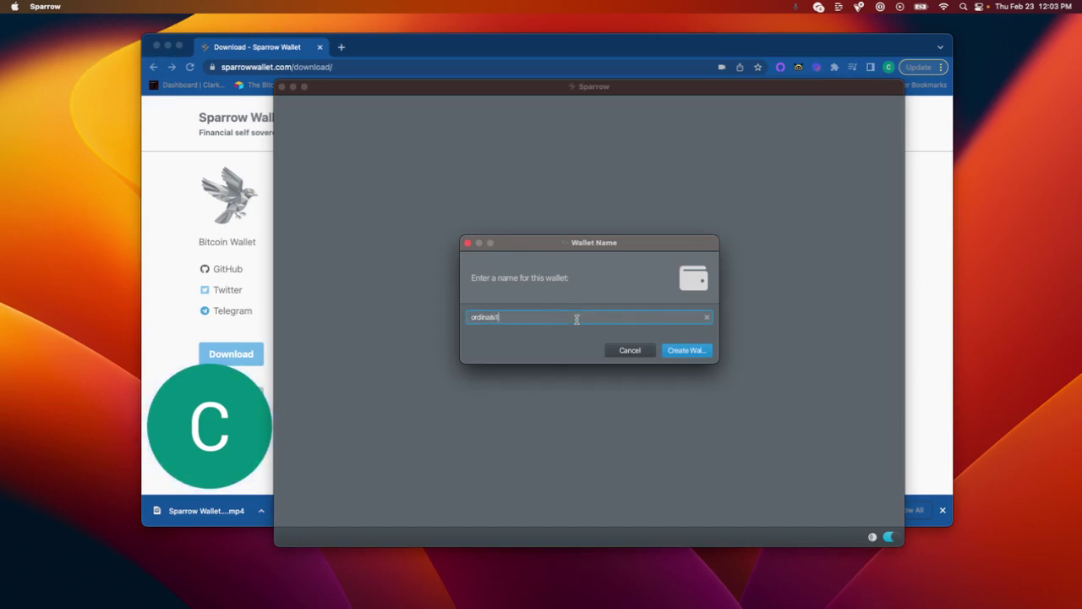
left_click(694, 354)
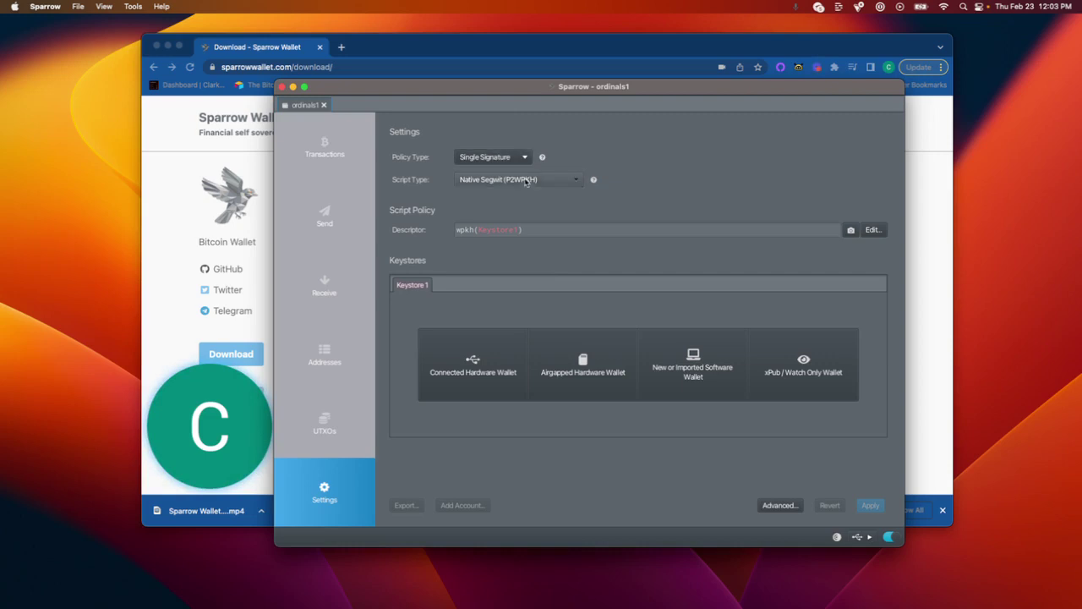
Change the ordinals1 script type from Native Segwit to Taproot (P2TR).
left_click(526, 181)
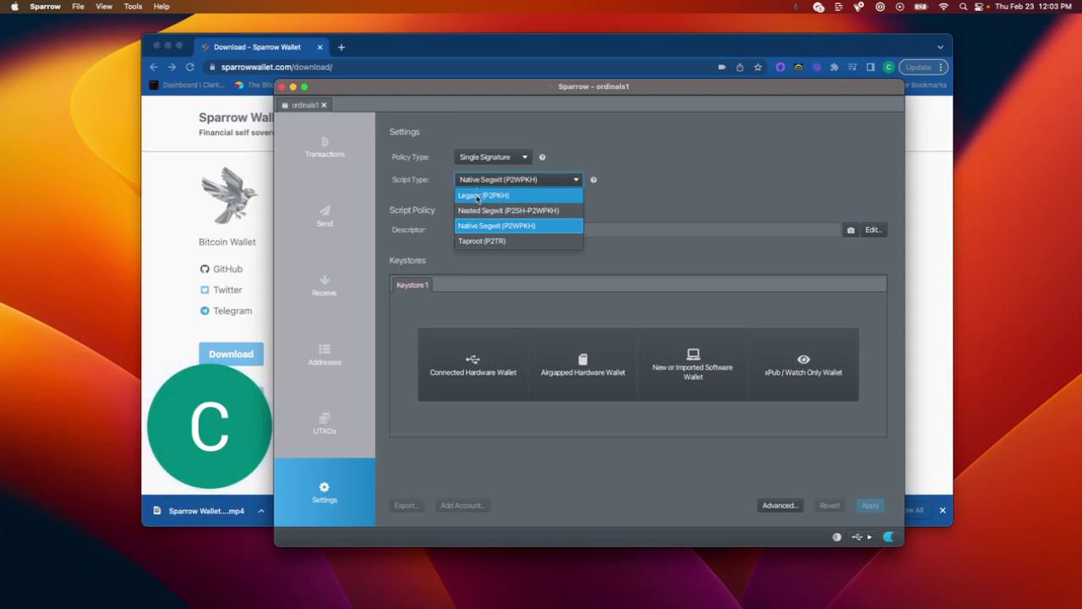
left_click(481, 242)
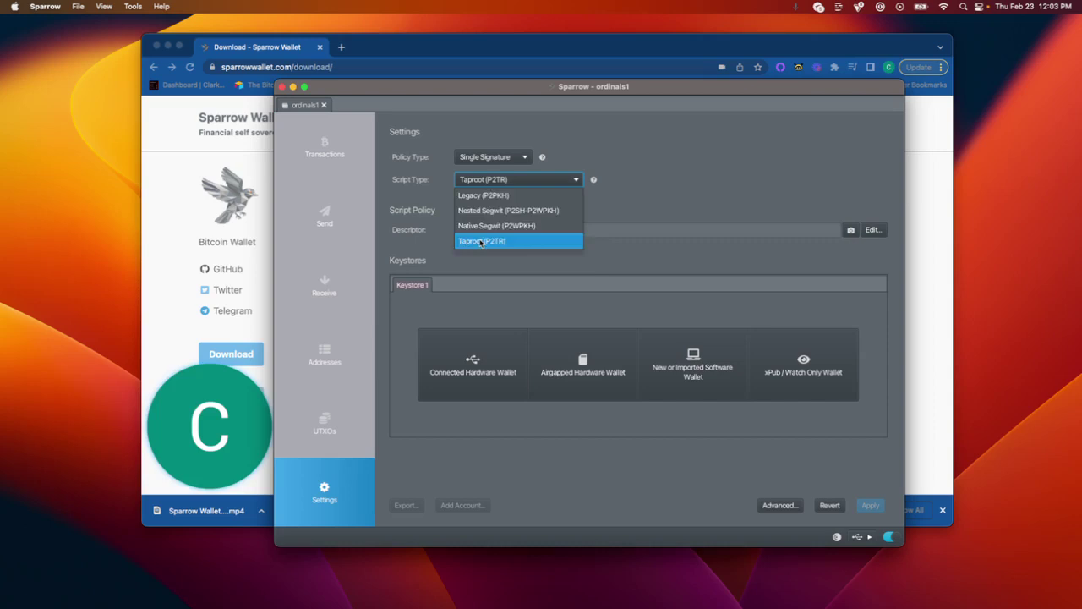
left_click(481, 242)
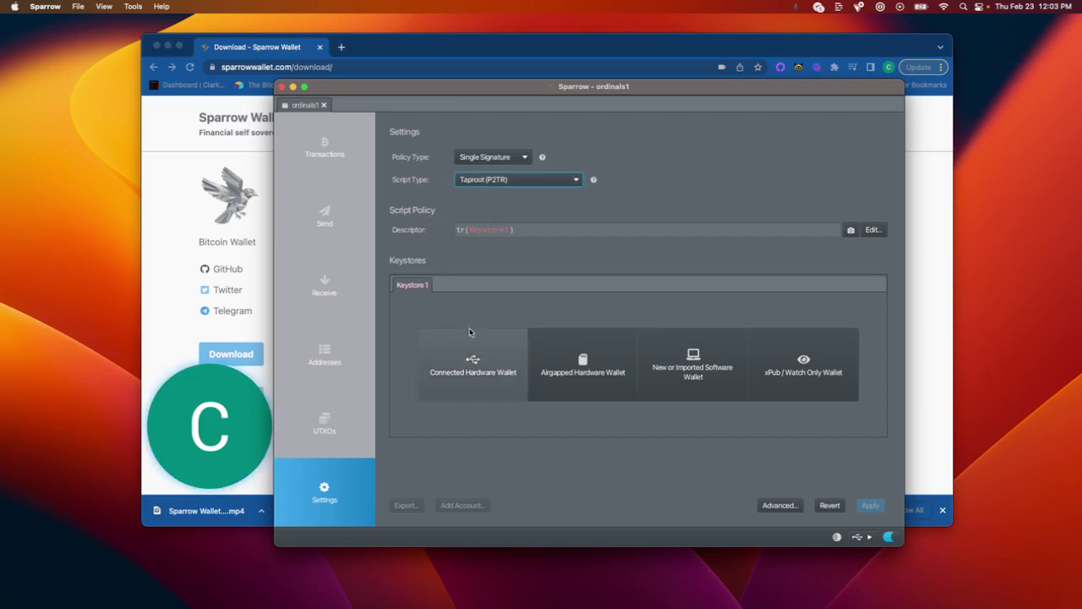
Import the connected Ledger Nano S as keystore and apply the settings with no password.
left_click(459, 389)
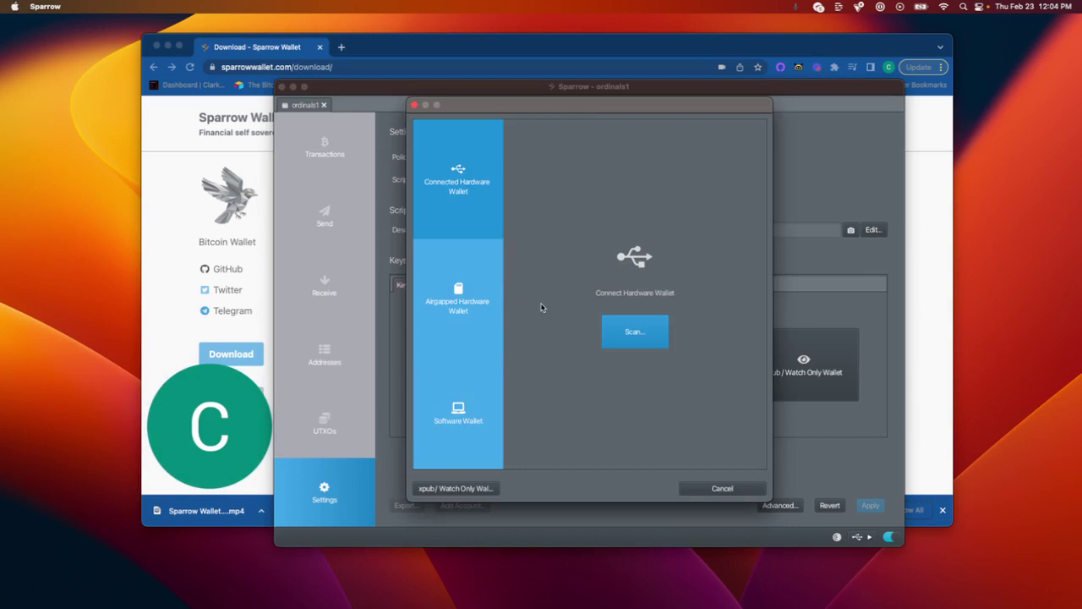
left_click(616, 336)
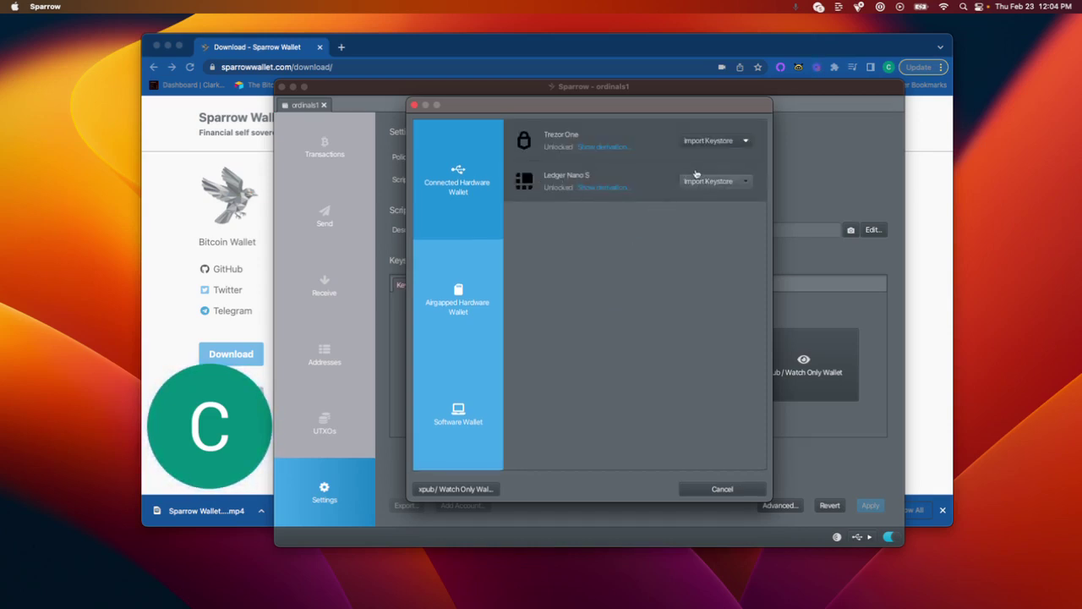
left_click(709, 182)
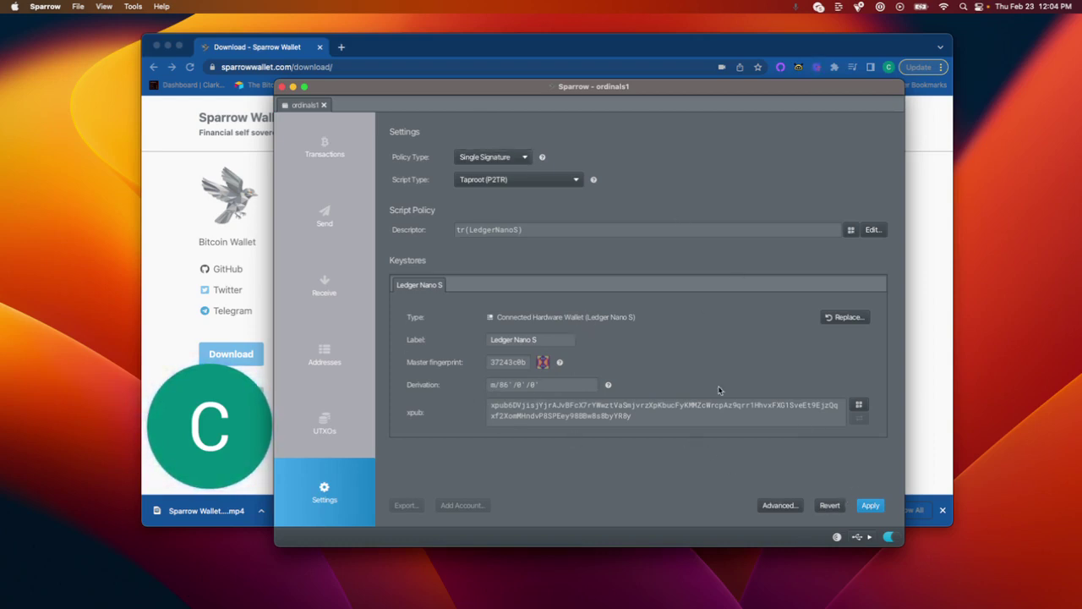
left_click(869, 506)
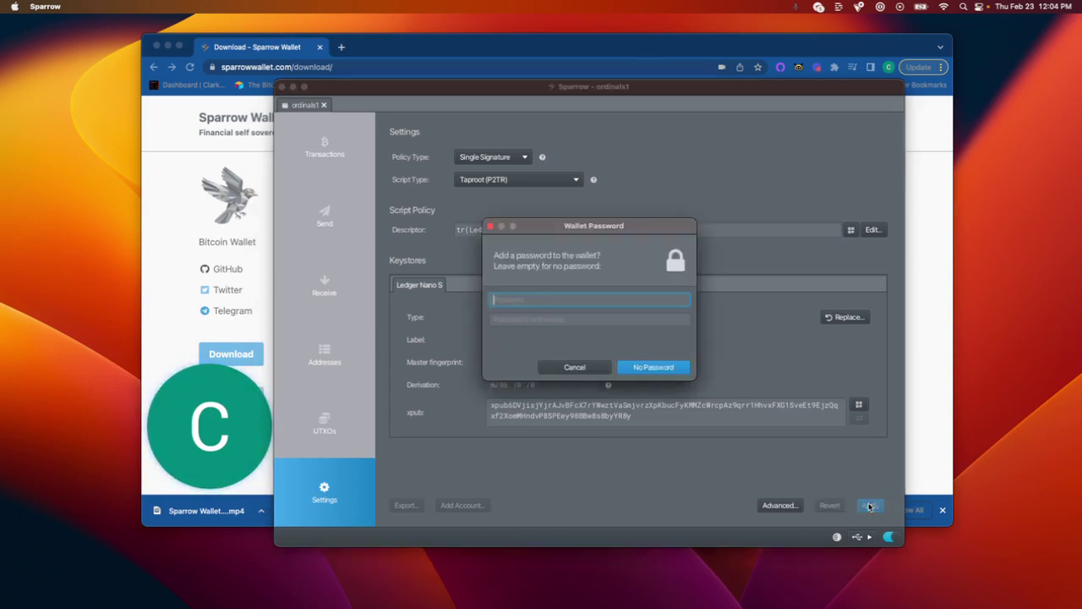
left_click(638, 367)
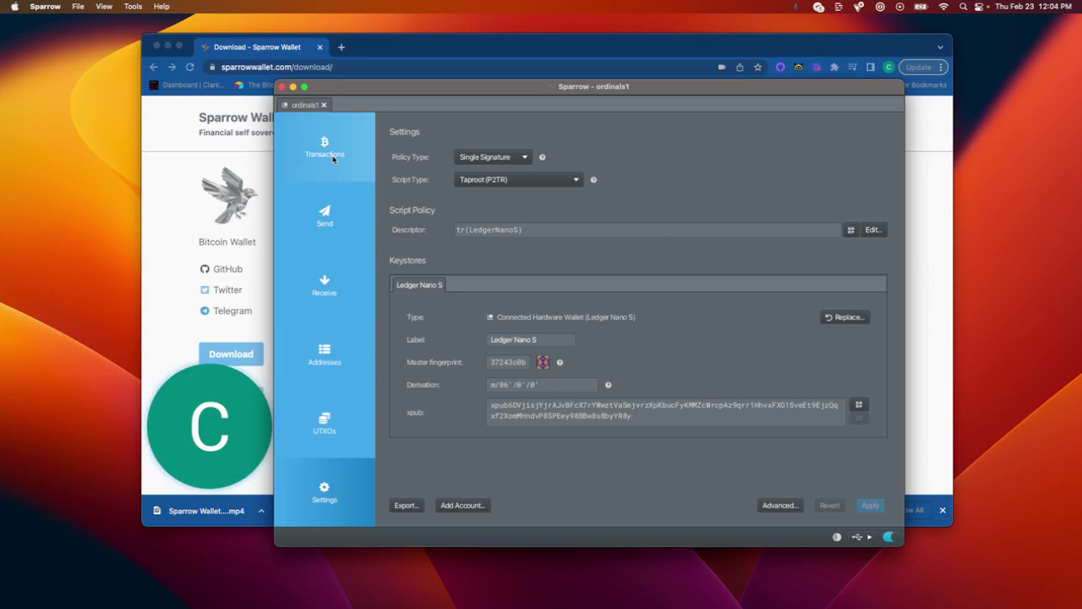
Browse the Transactions and Addresses views, then open the UTXOs list.
left_click(334, 157)
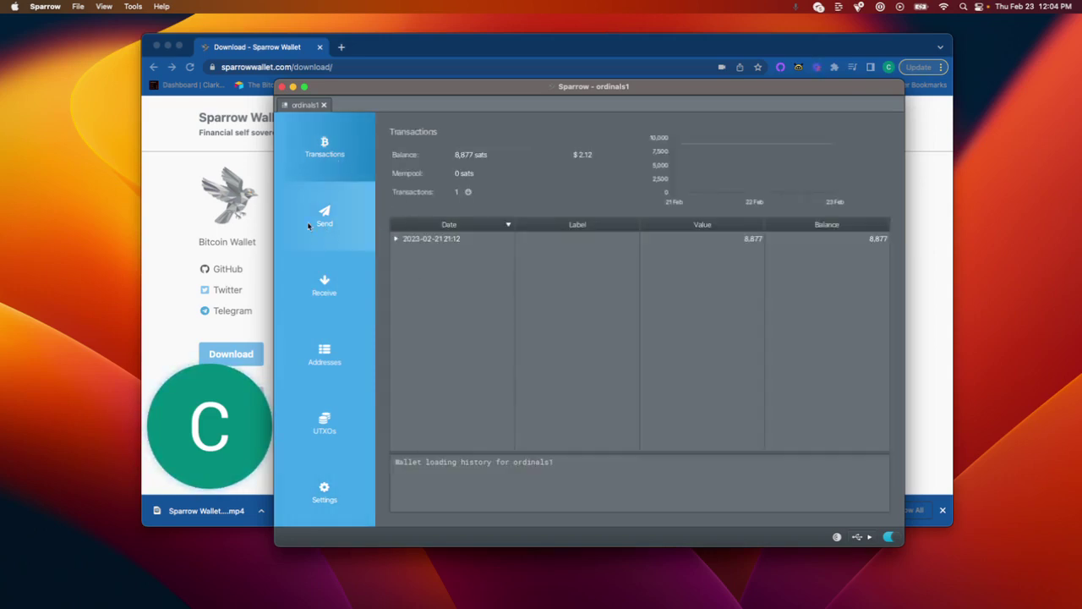
left_click(330, 355)
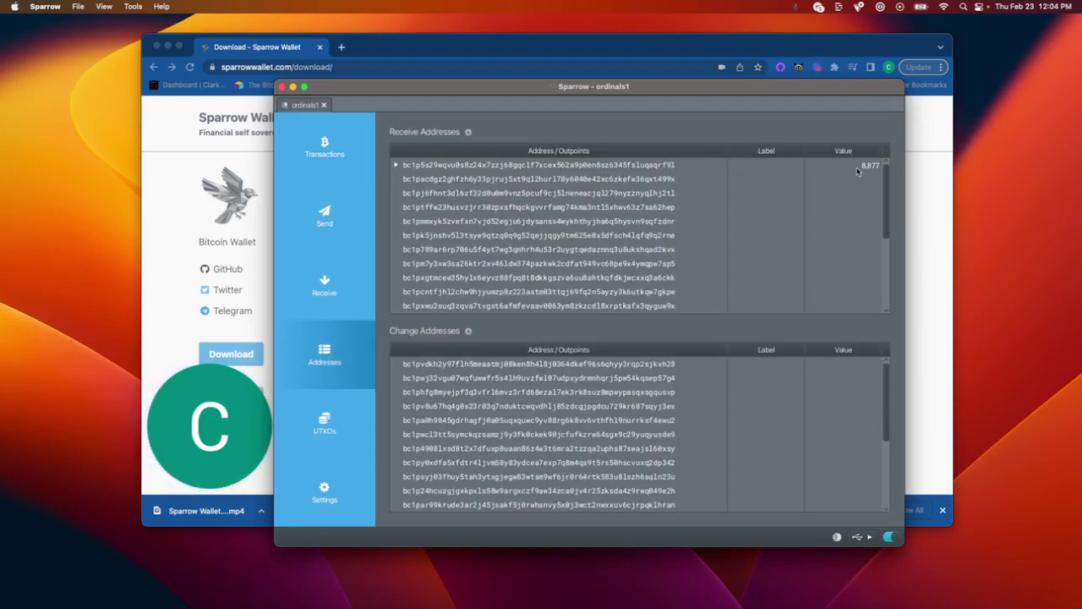
left_click(348, 438)
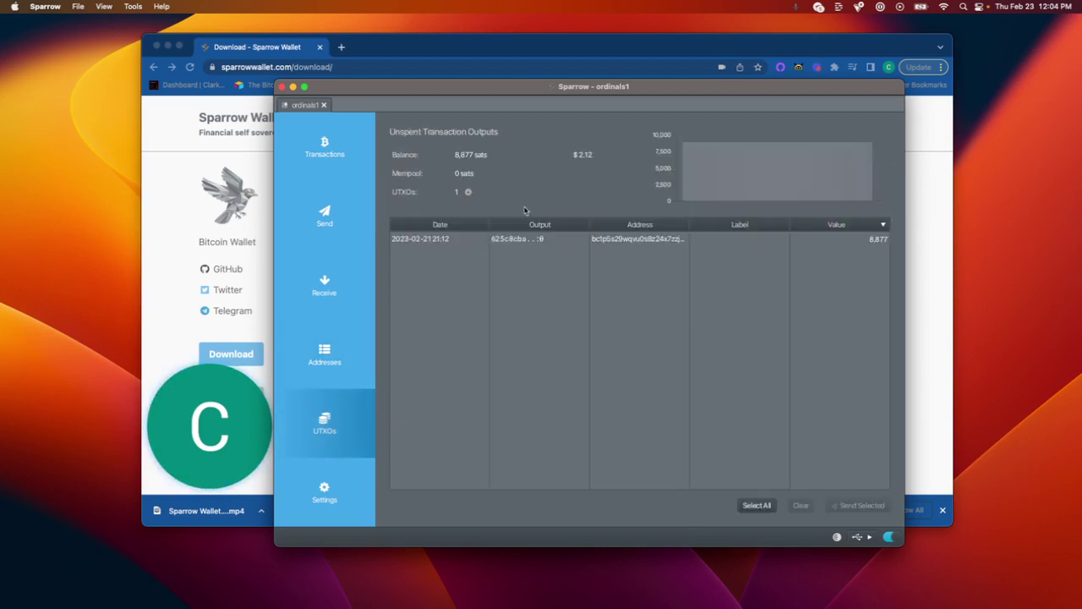
Select the 8,877-sat UTXO, leaving its label empty.
left_click(723, 239)
left_click(701, 241)
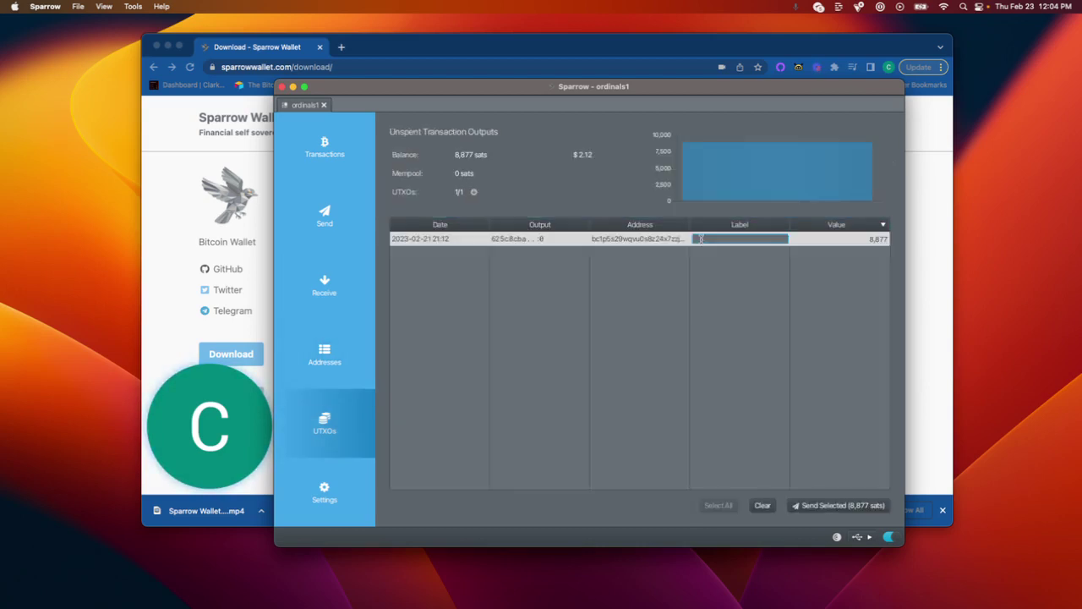
left_click(651, 296)
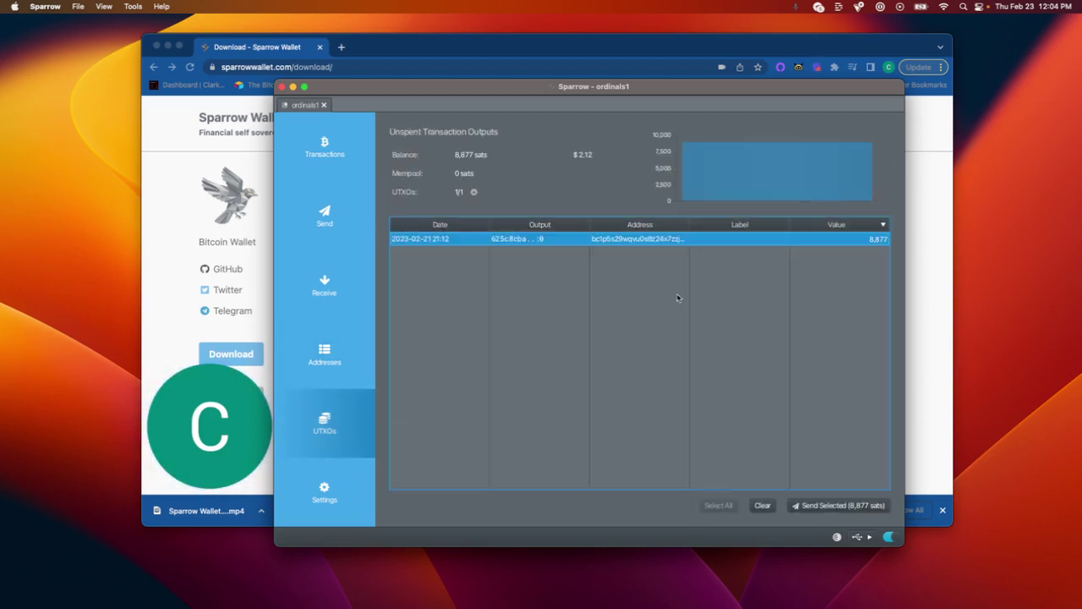
left_click(698, 242)
left_click(702, 263)
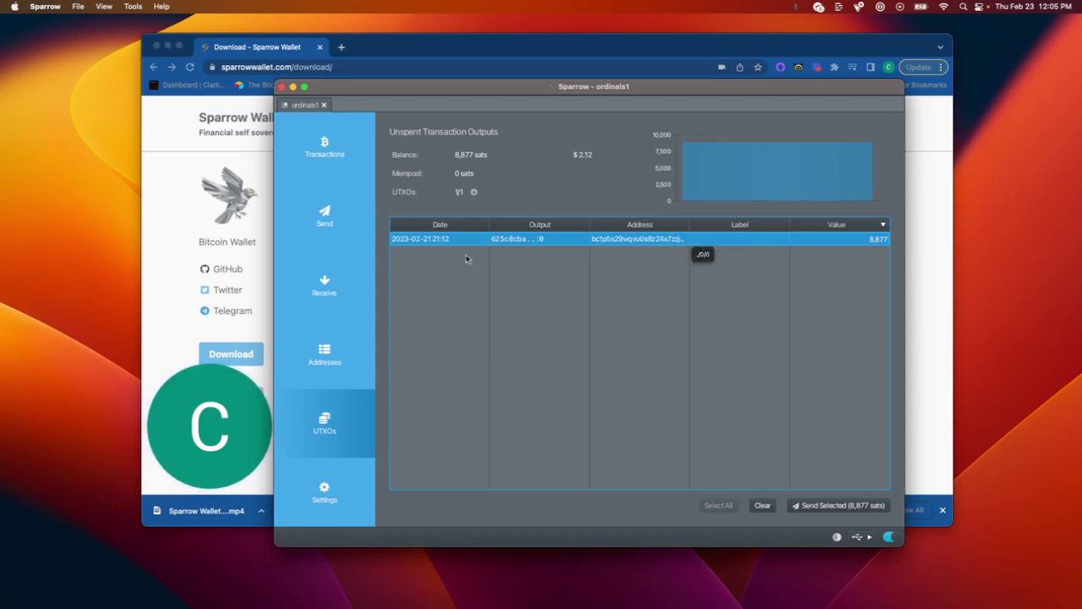
Copy the second receive address, then show the UTXO list with the 8,877-sat output.
left_click(328, 308)
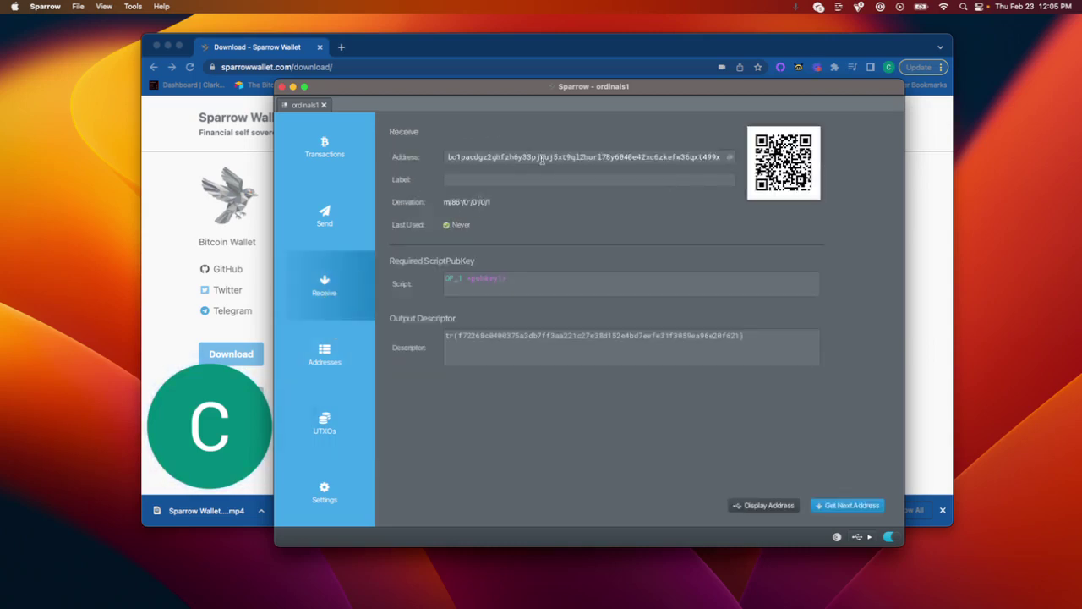
left_click(450, 158)
left_click(336, 373)
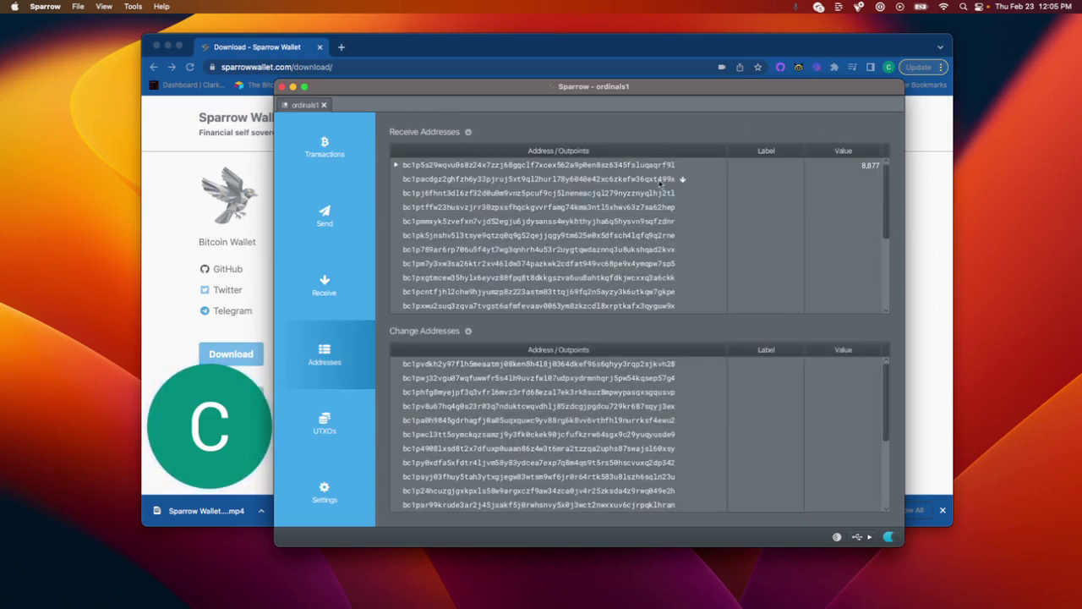
left_click(631, 181)
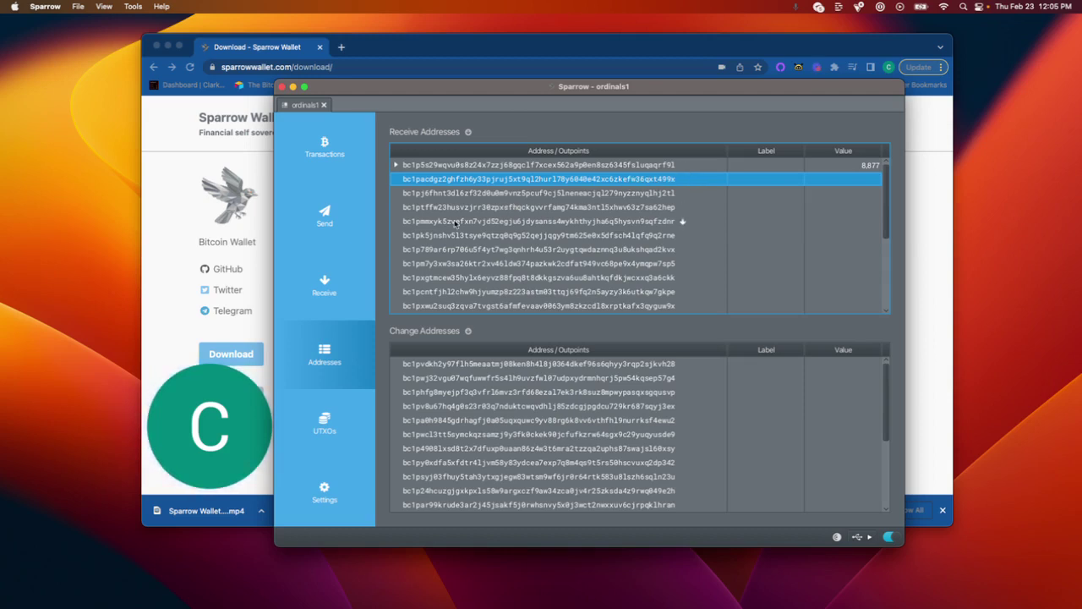
left_click(338, 279)
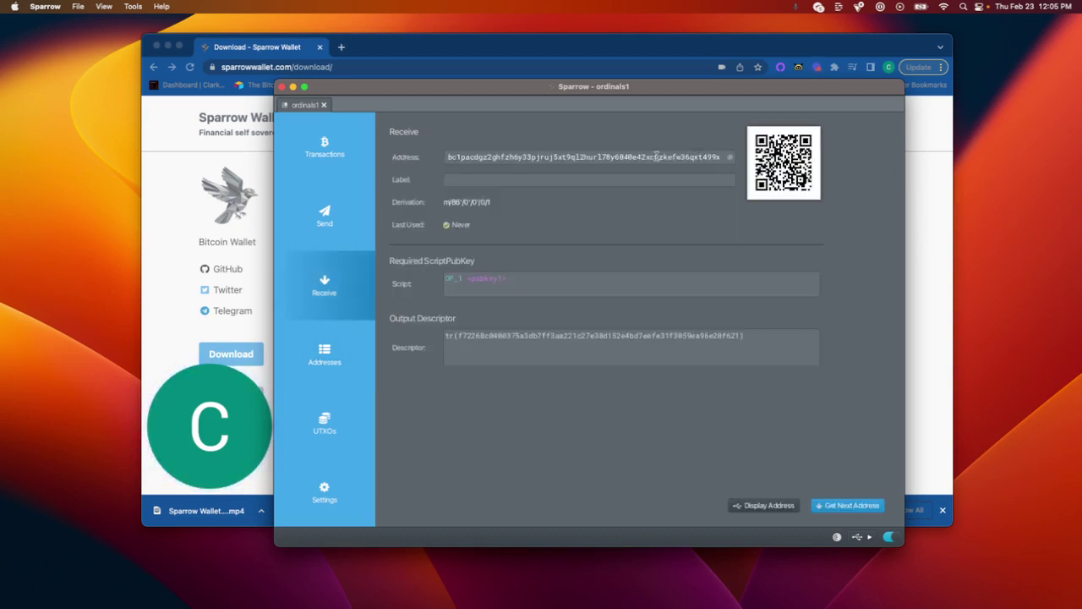
left_click(688, 156)
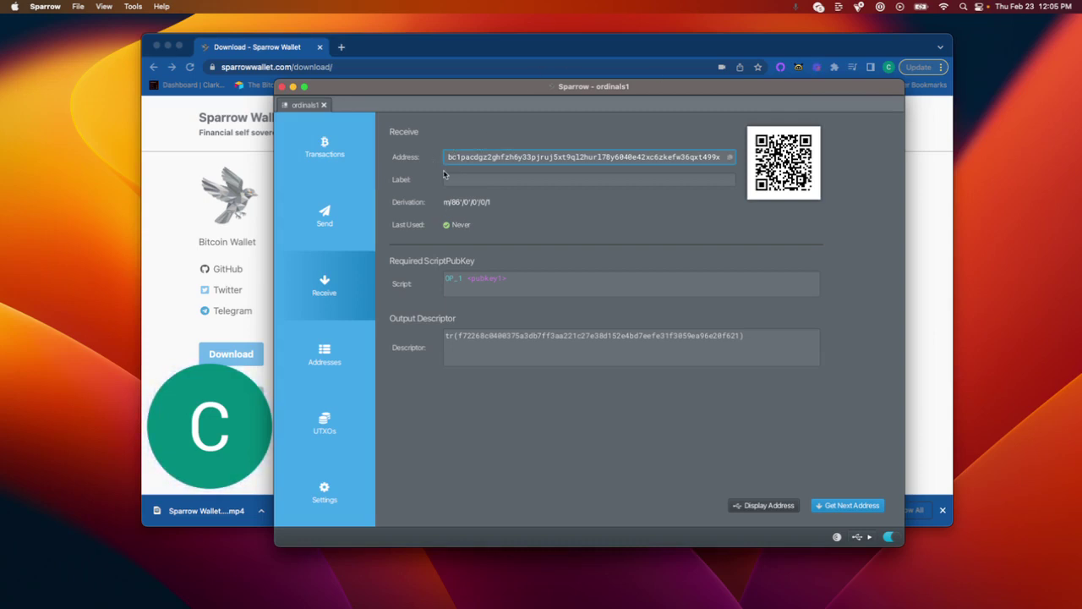
left_click(324, 422)
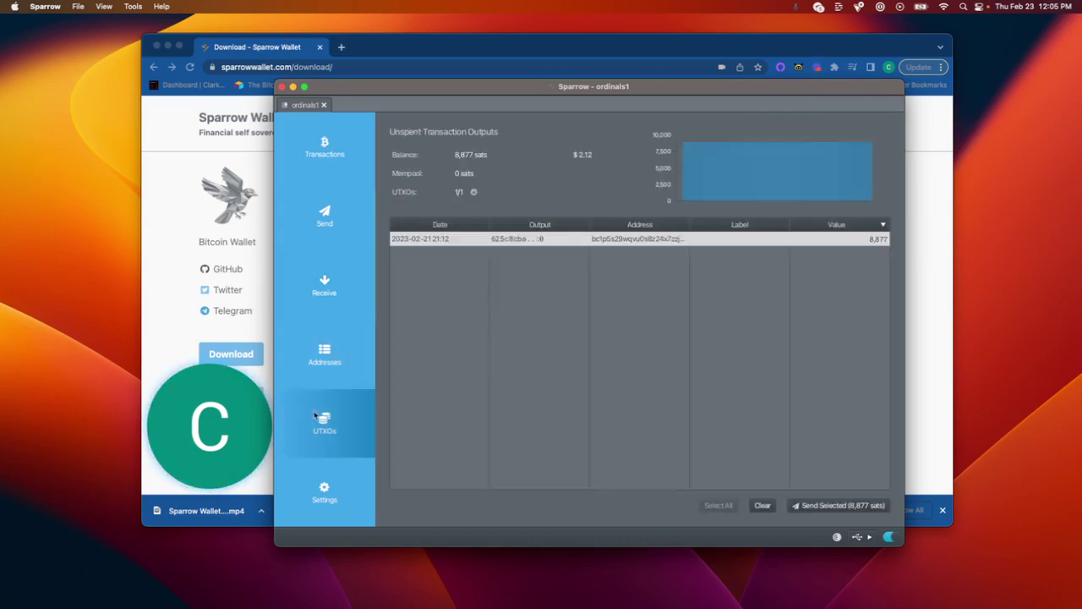
Select the UTXO and open the ordinals.com Inscriptions bookmark in a new Chrome tab.
left_click(426, 243)
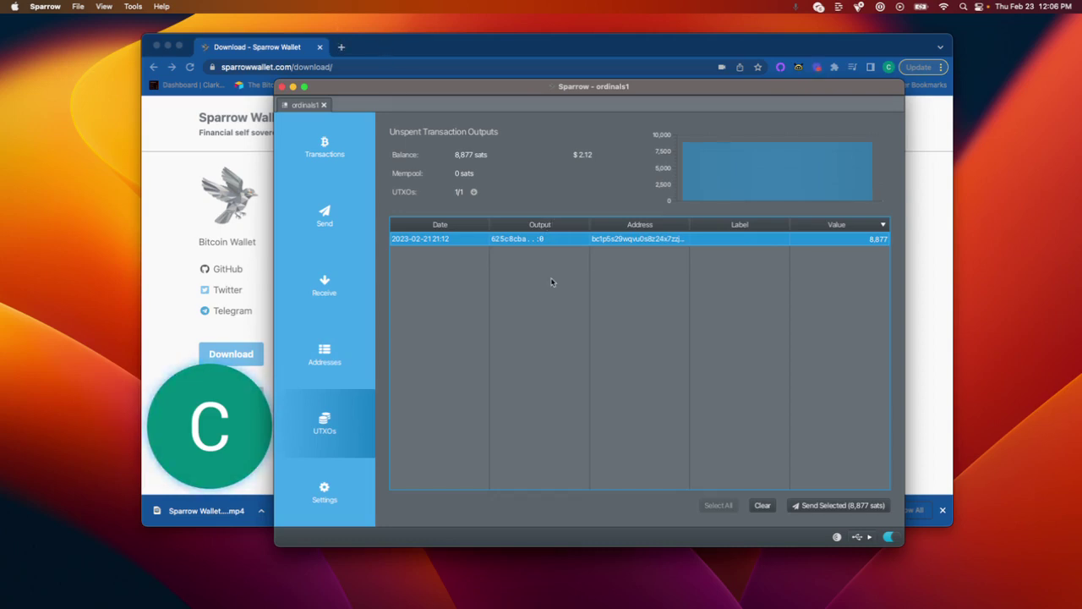
left_click(398, 48)
left_click(341, 47)
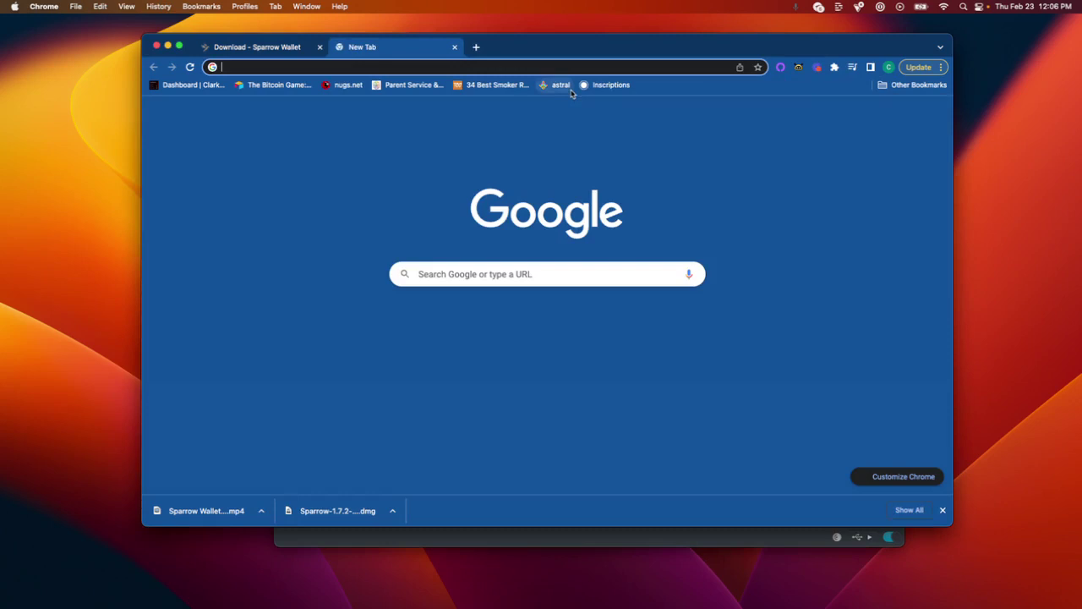
left_click(605, 85)
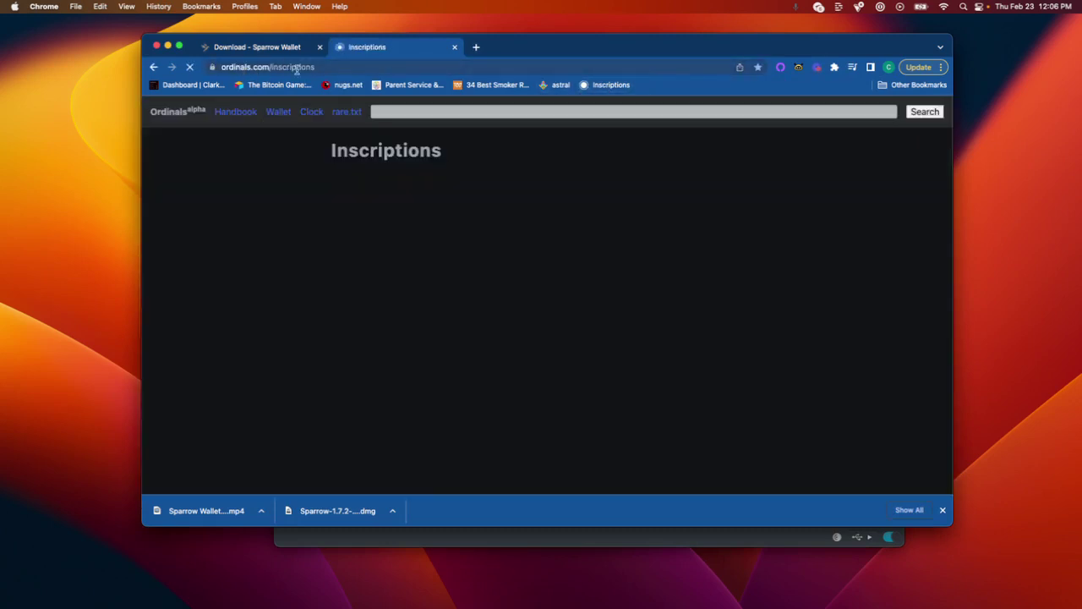
Copy the UTXO's transaction output ID from its context menu in Sparrow.
left_click(526, 539)
right_click(512, 240)
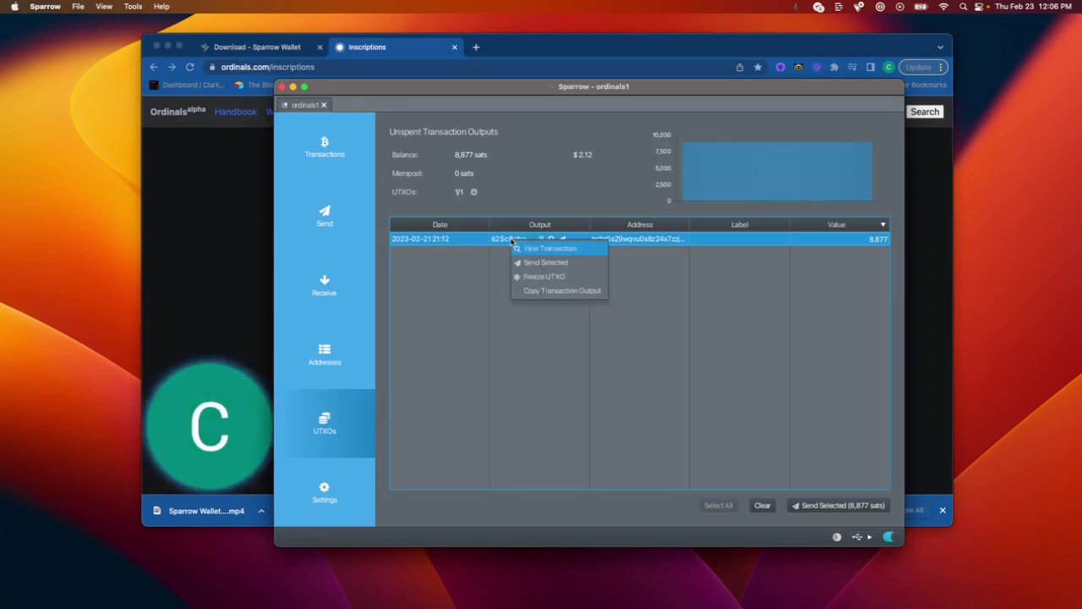
left_click(451, 363)
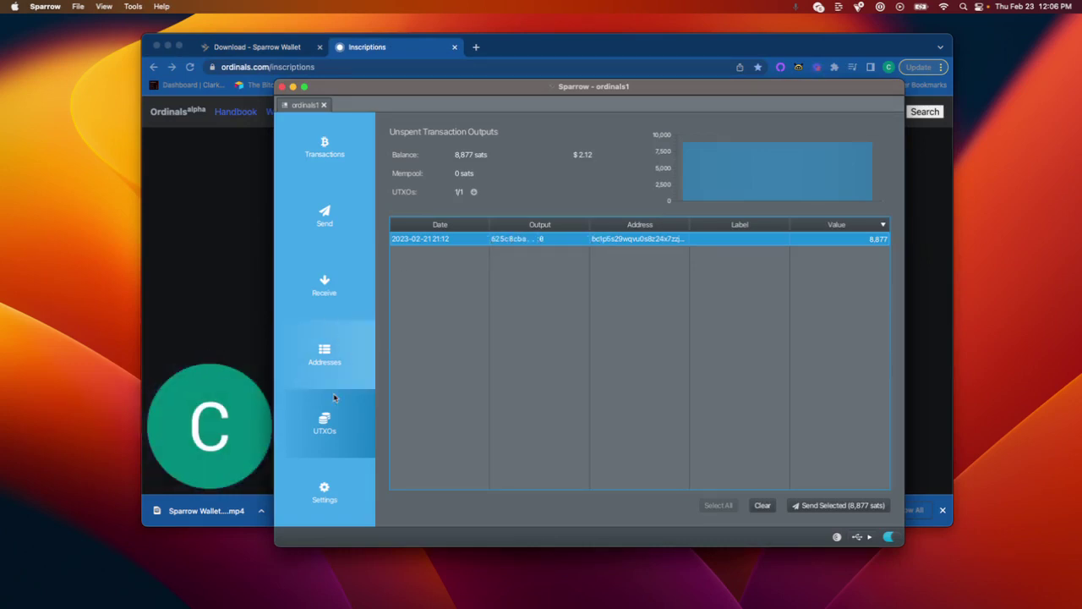
right_click(503, 241)
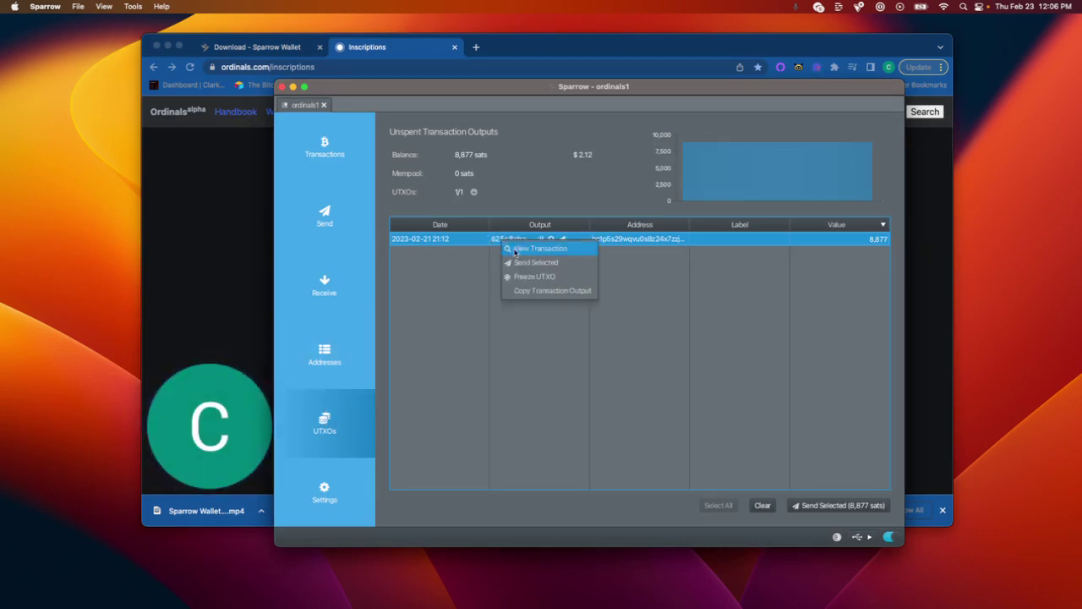
left_click(546, 290)
left_click(189, 212)
Search ordinals.com for the pasted output ID to reach its Output page.
left_click(401, 110)
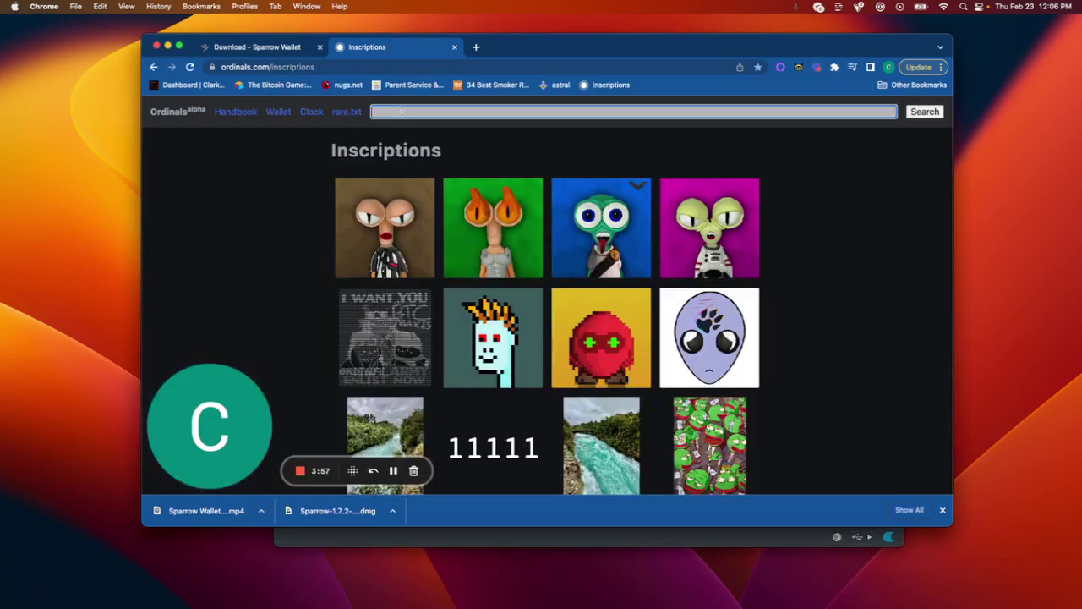
key("super+v")
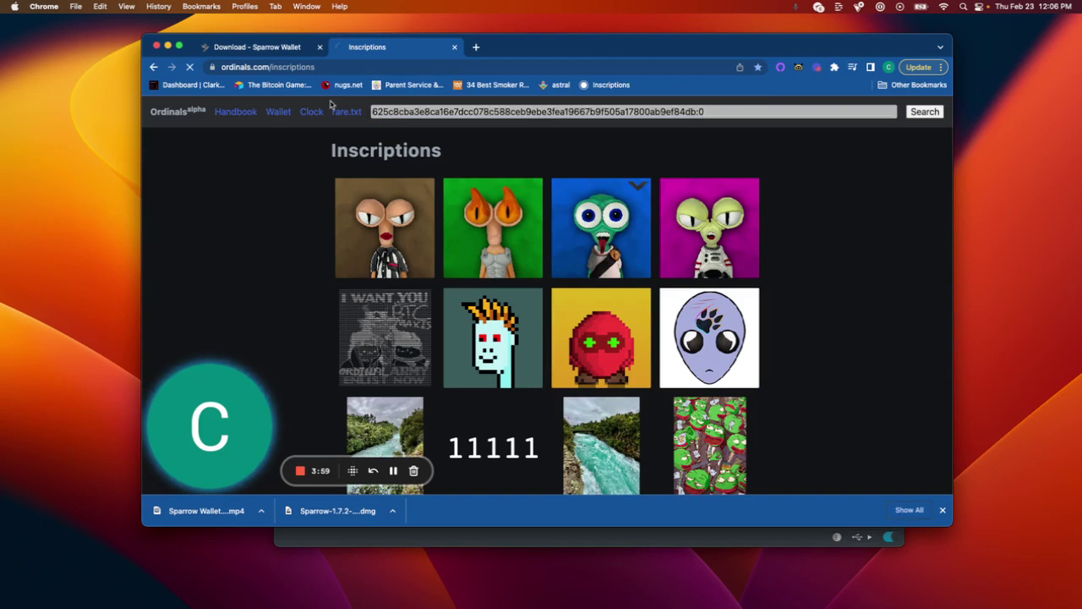
key("Return")
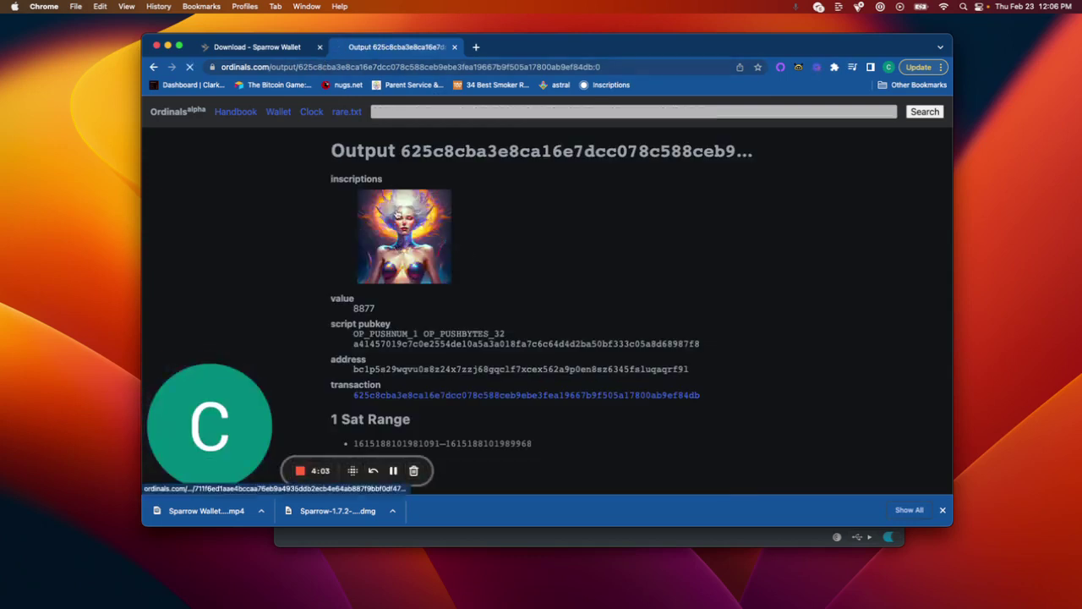
Label the 8,877-sat UTXO 'Astral Babe 159712' using the inscription number from ordinals.com.
double_click(459, 151)
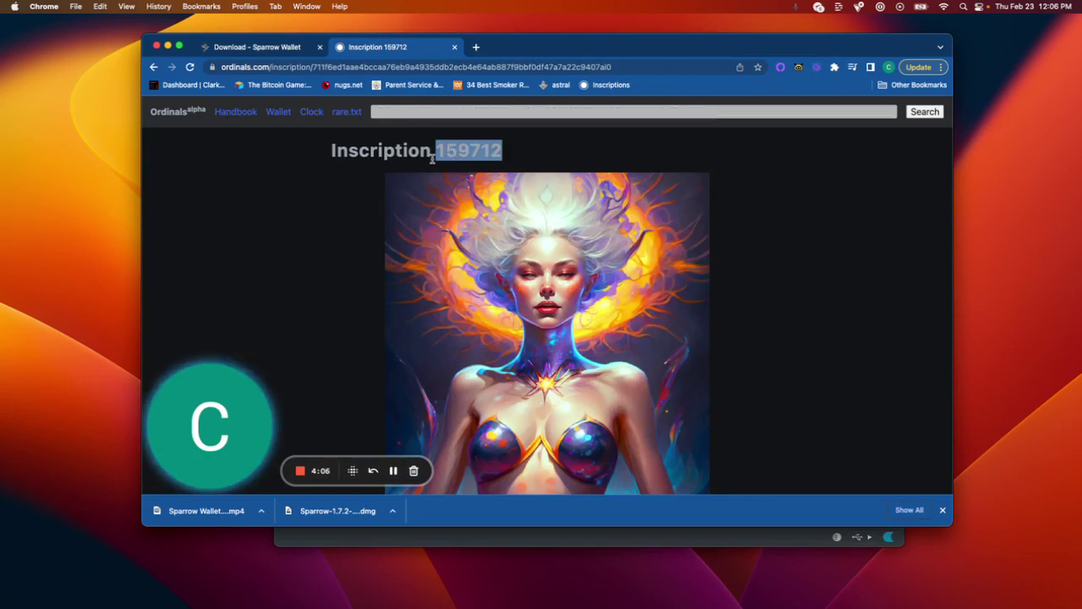
key("super+Tab")
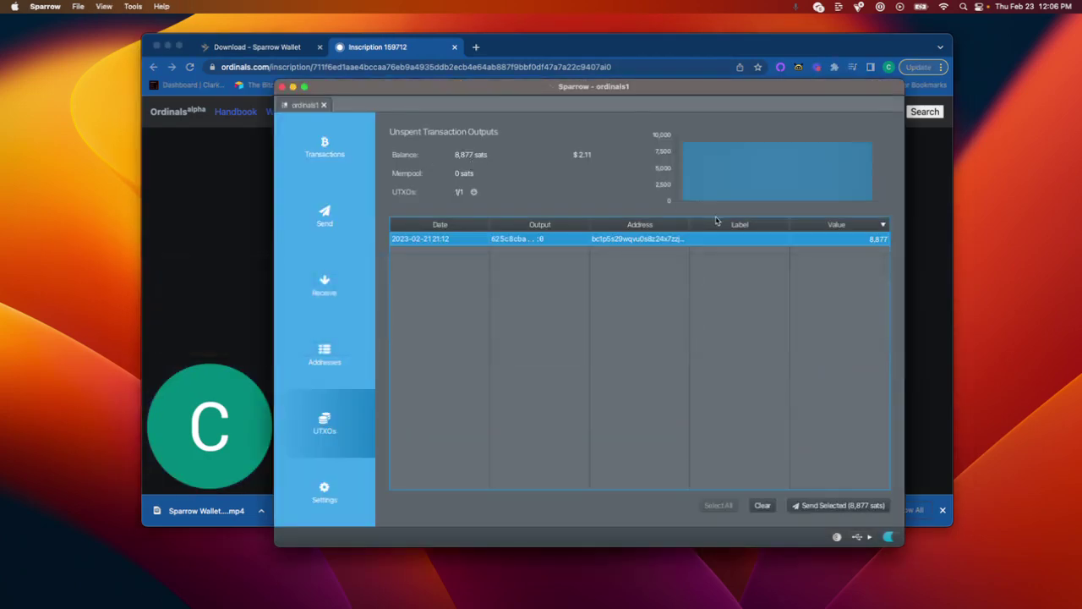
double_click(709, 240)
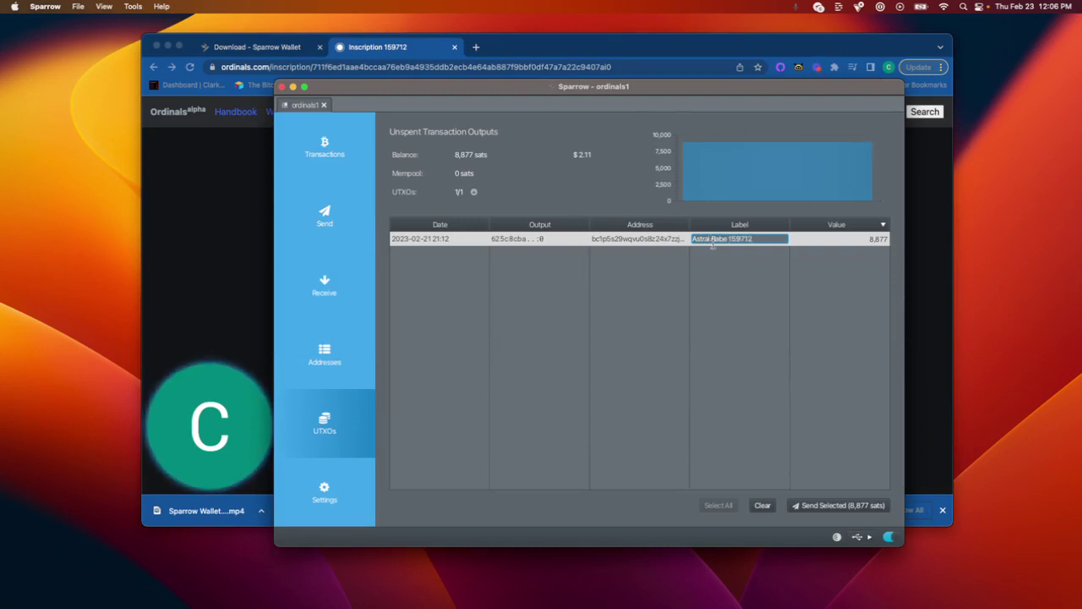
key("Return")
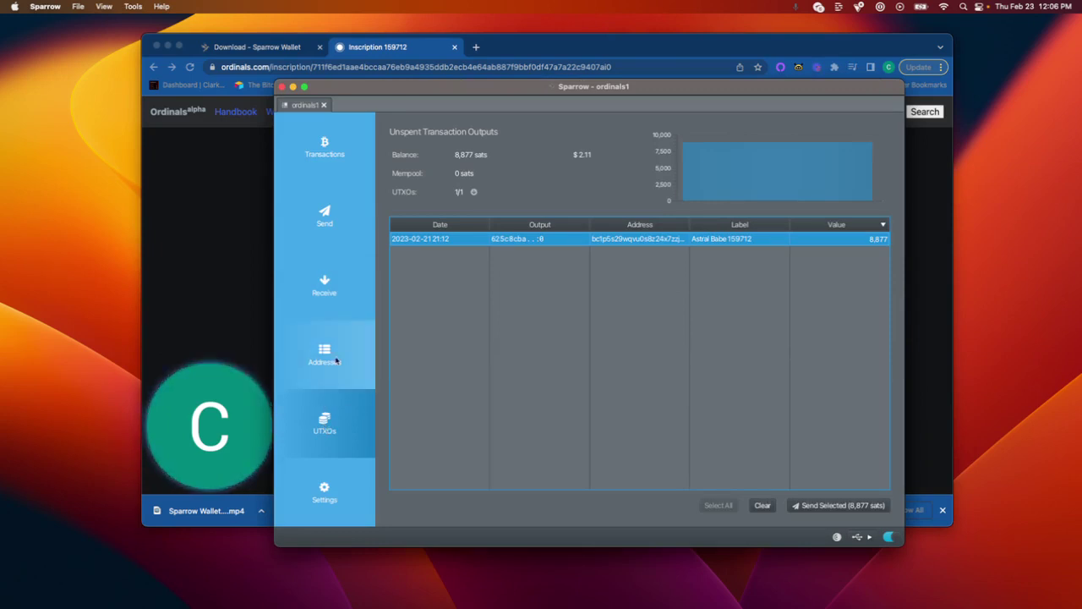
Freeze the Astral Babe 159712 UTXO and open the next unused receive address.
right_click(510, 241)
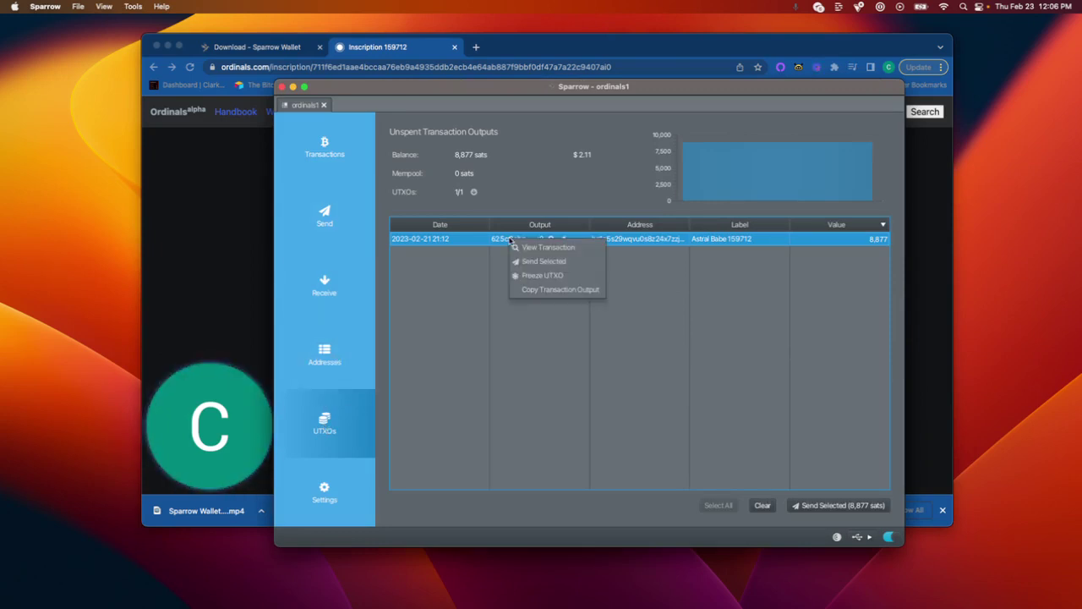
left_click(557, 276)
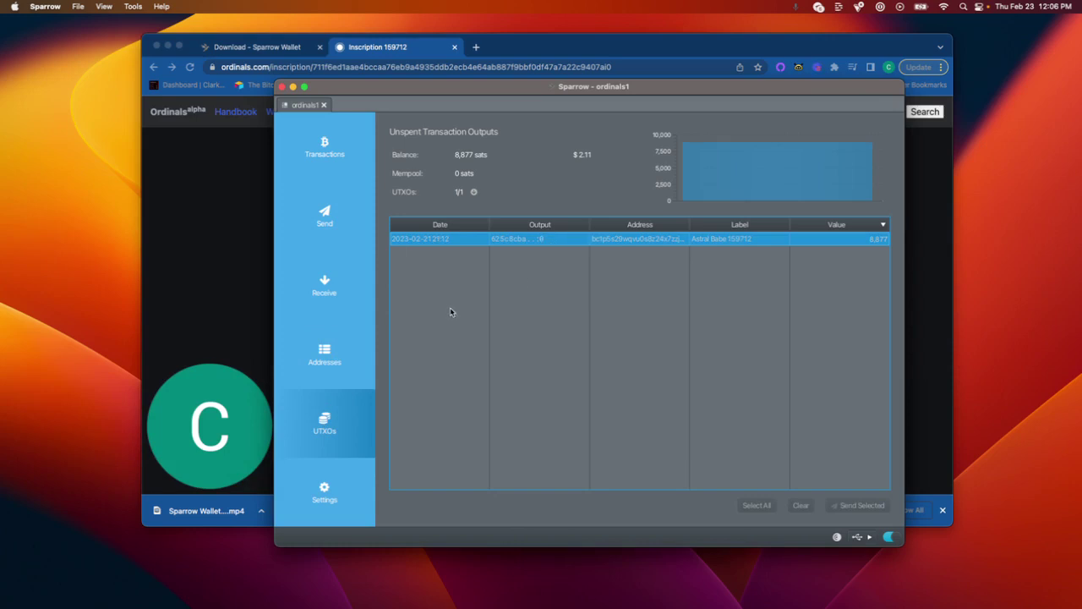
left_click(315, 351)
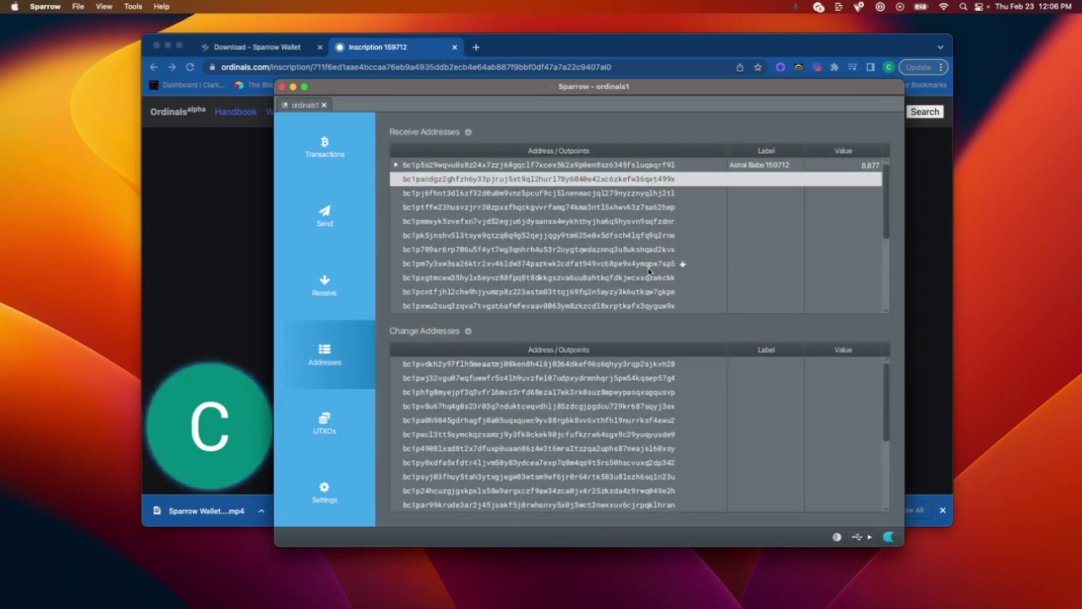
left_click(744, 180)
double_click(732, 179)
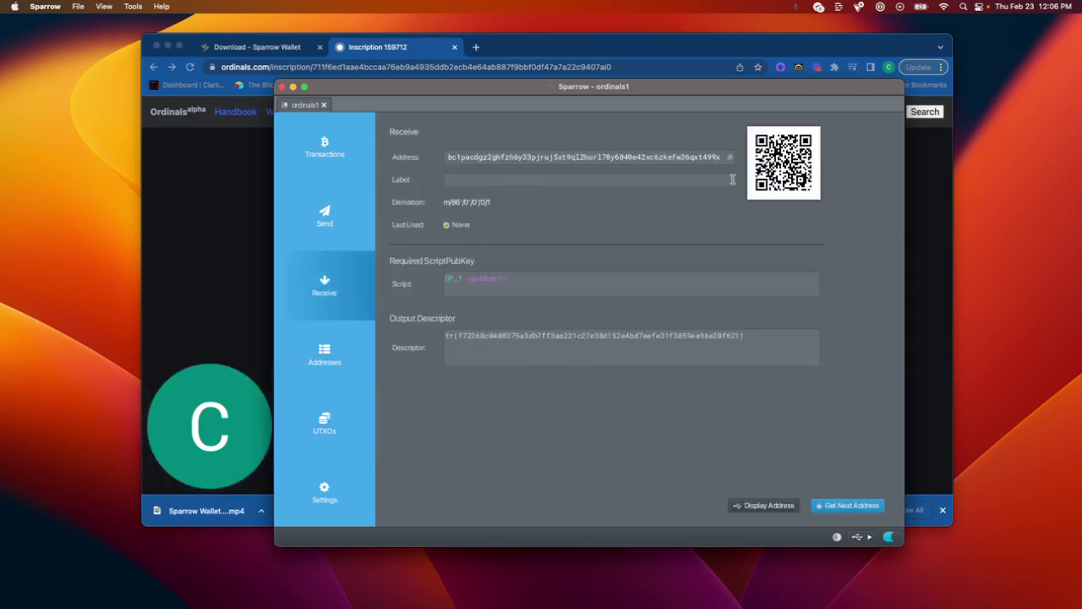
Label that receive address 'Bitcoin', then return to the UTXOs list via the Send view.
left_click(500, 179)
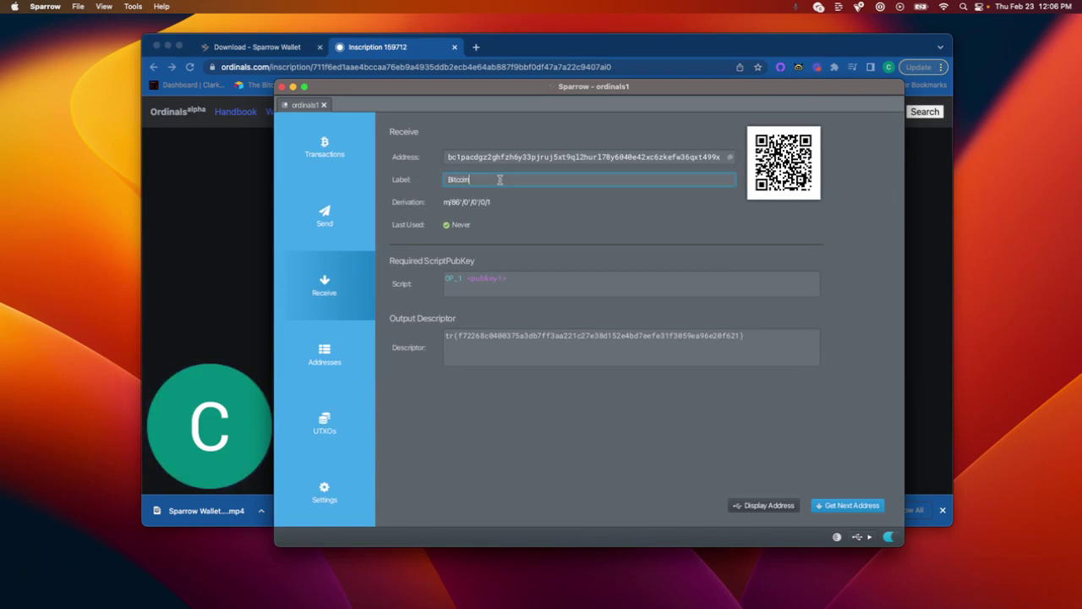
type("Bitcoin")
key("Return")
left_click(319, 331)
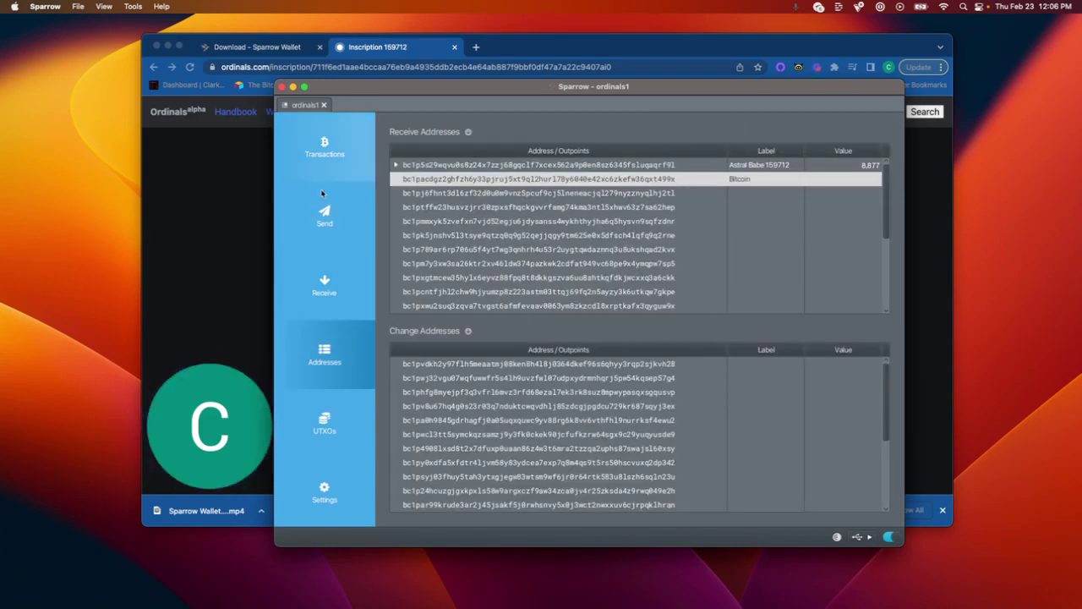
left_click(324, 215)
left_click(492, 158)
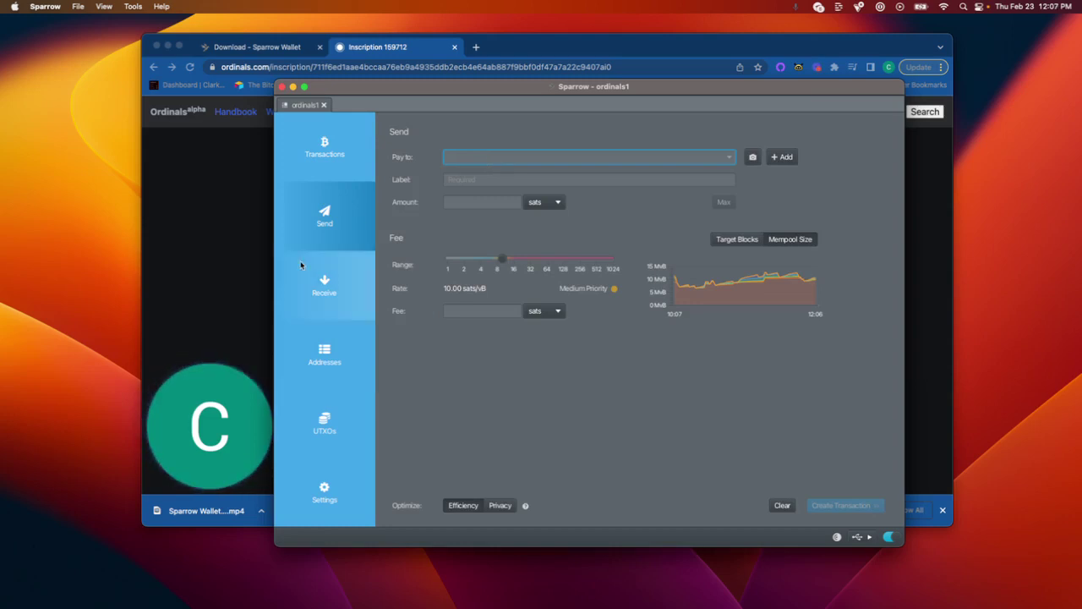
left_click(324, 423)
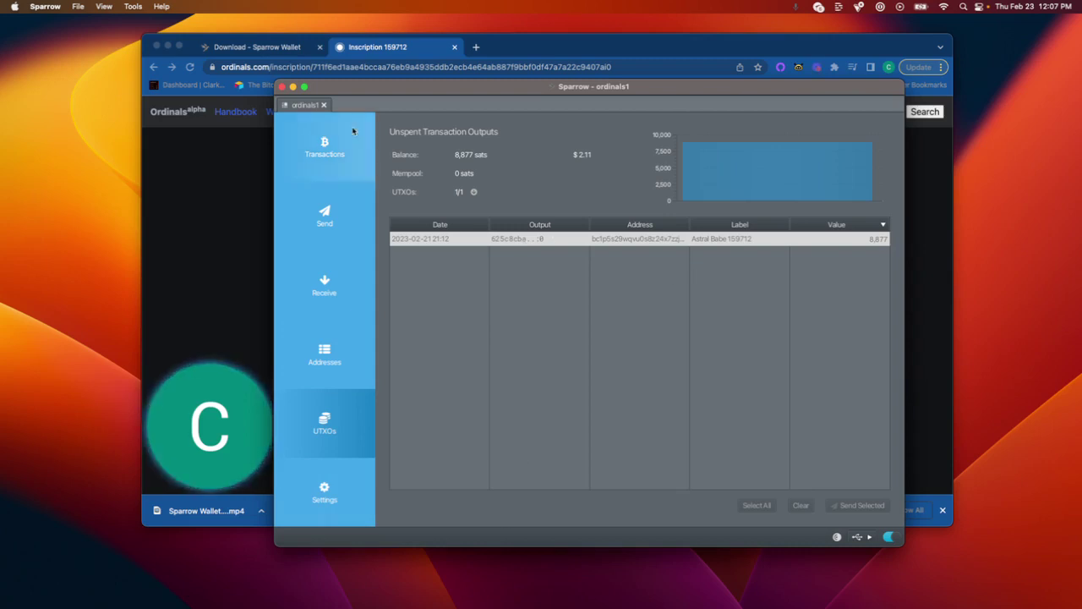
Create a new wallet named 'trezor inscription' with the Taproot (P2TR) script type.
left_click(81, 6)
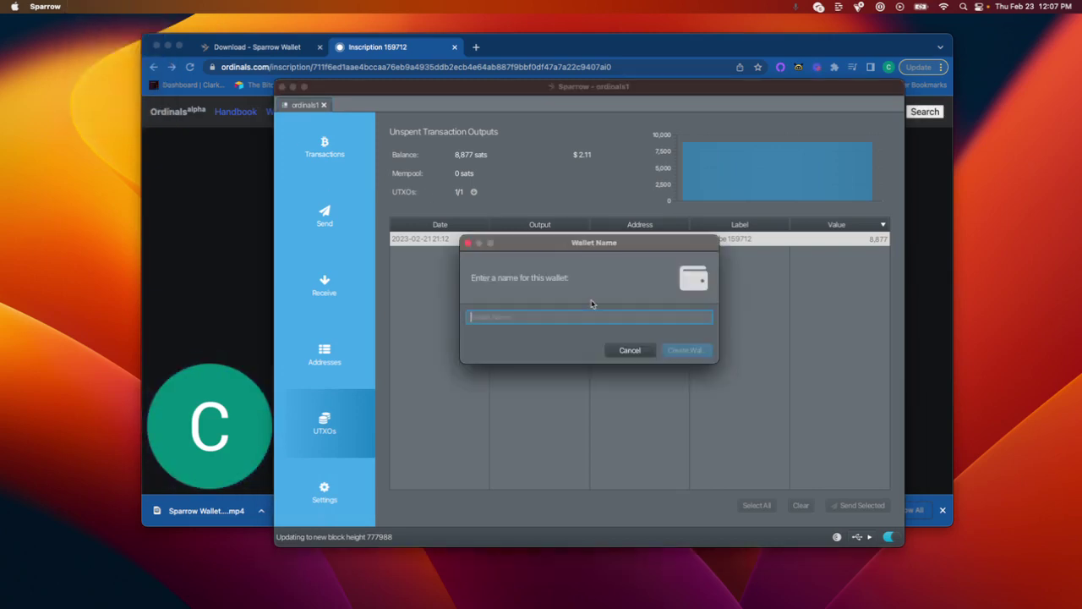
type("trezor inscription")
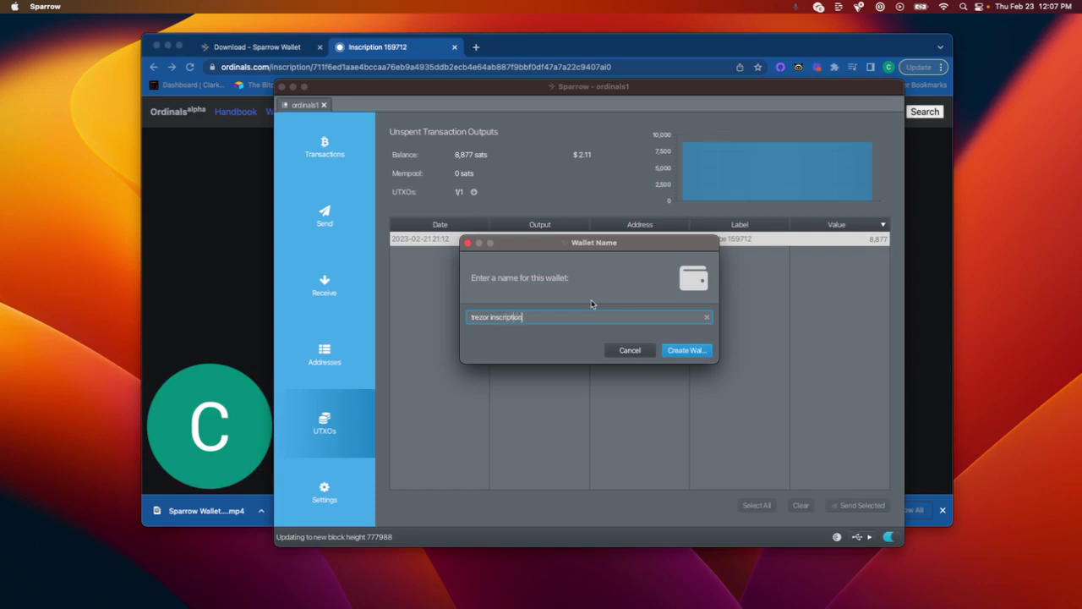
key("Return")
left_click(478, 180)
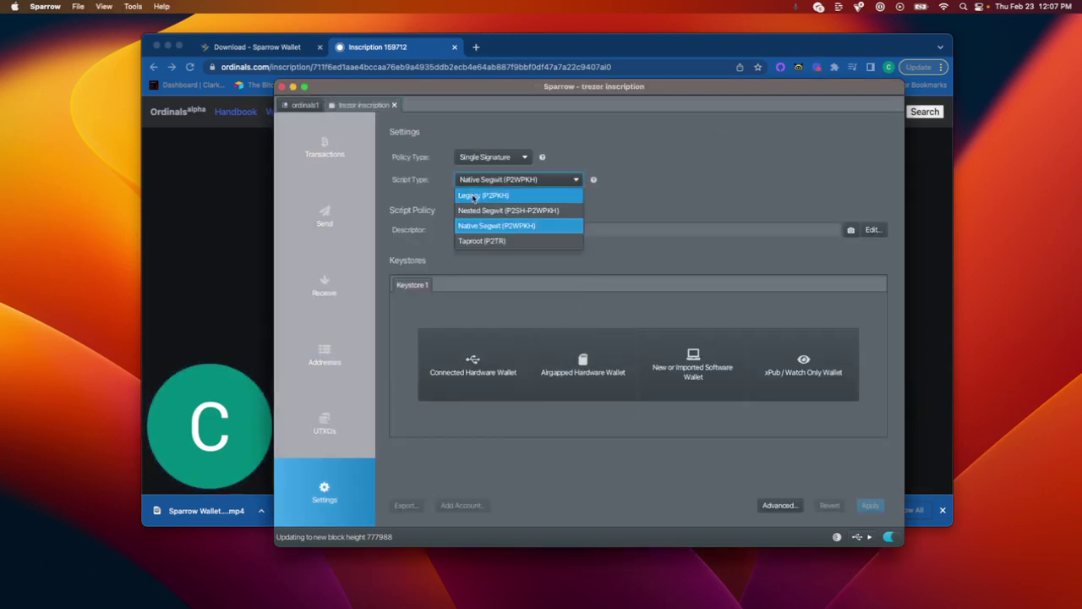
left_click(471, 240)
Scan for a connected hardware wallet, then cancel without importing a keystore.
left_click(474, 364)
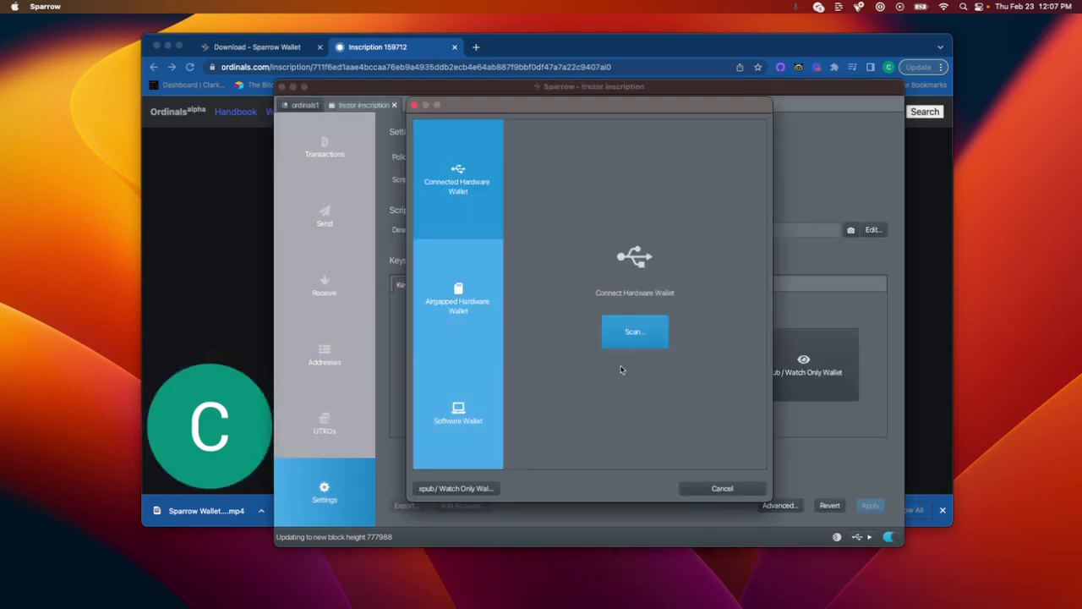
left_click(631, 338)
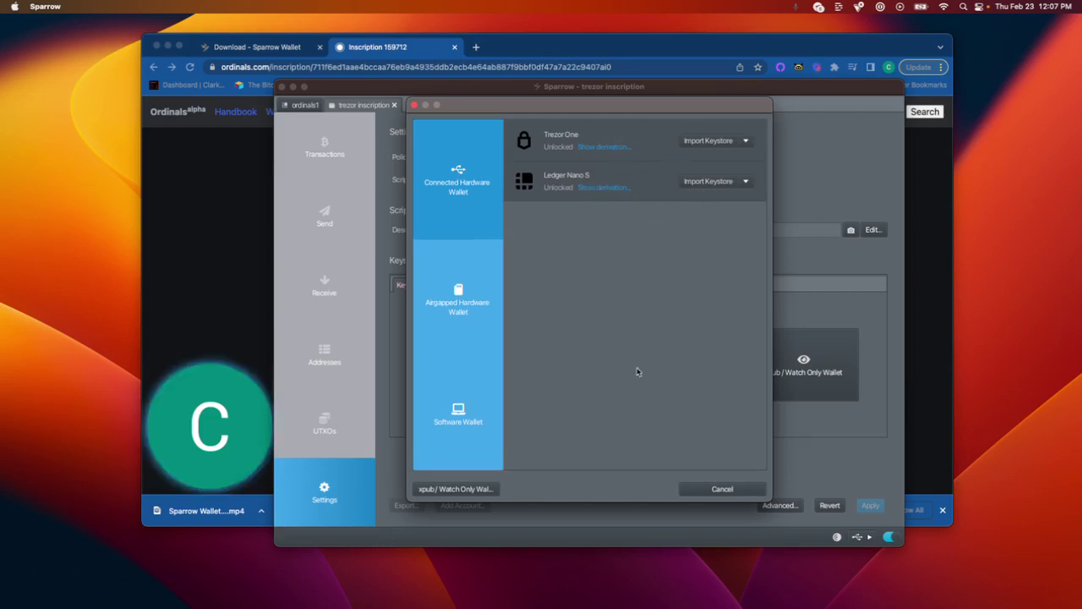
left_click(723, 488)
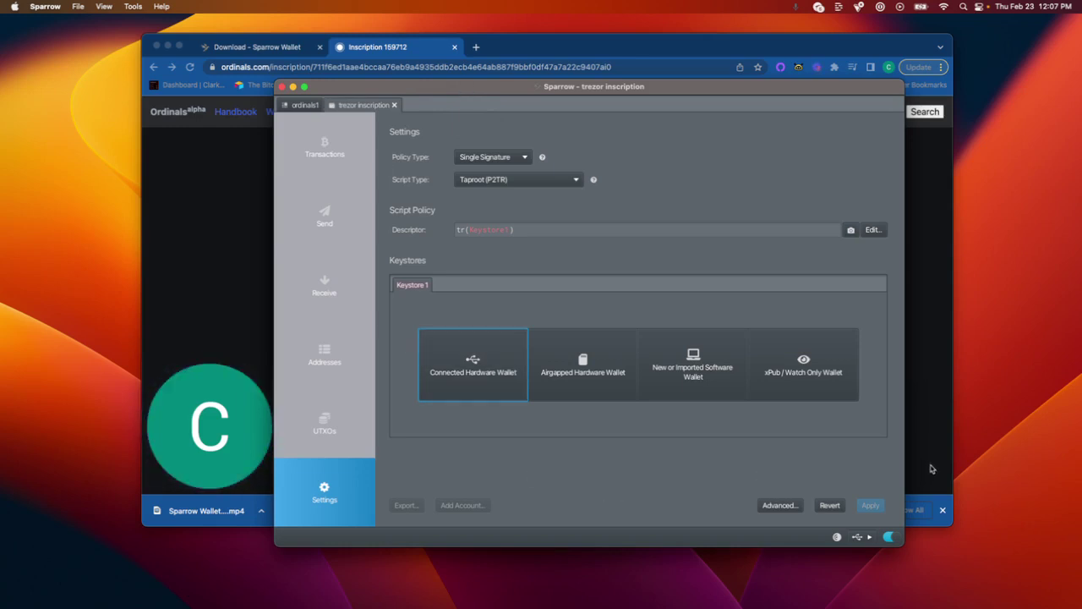
Browse the Applications grid, then reopen and cancel the Connected Hardware Wallet import.
mouse_move(816, 607)
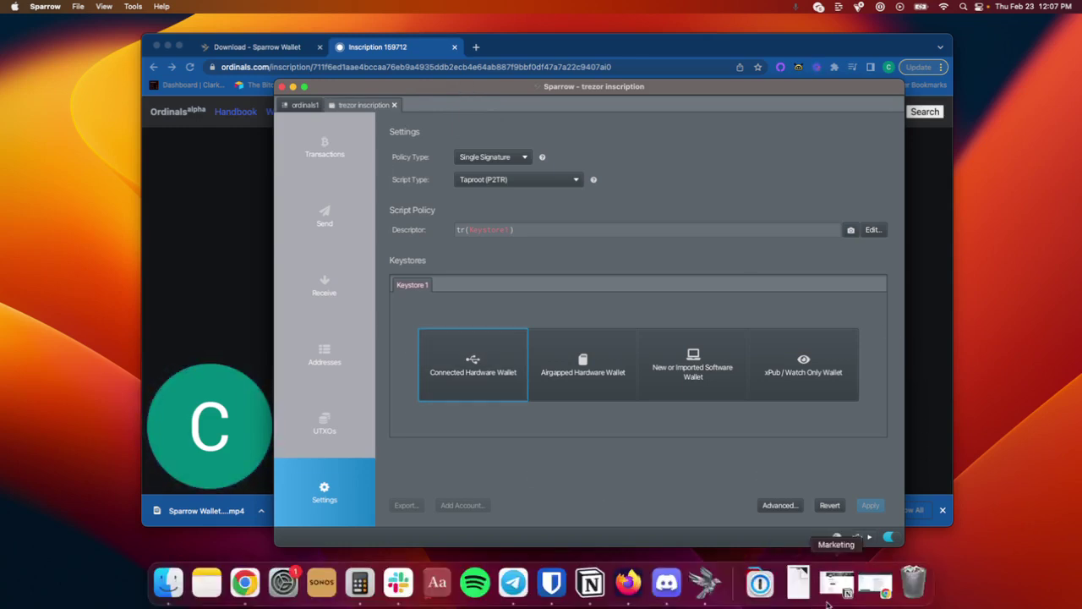
left_click(759, 582)
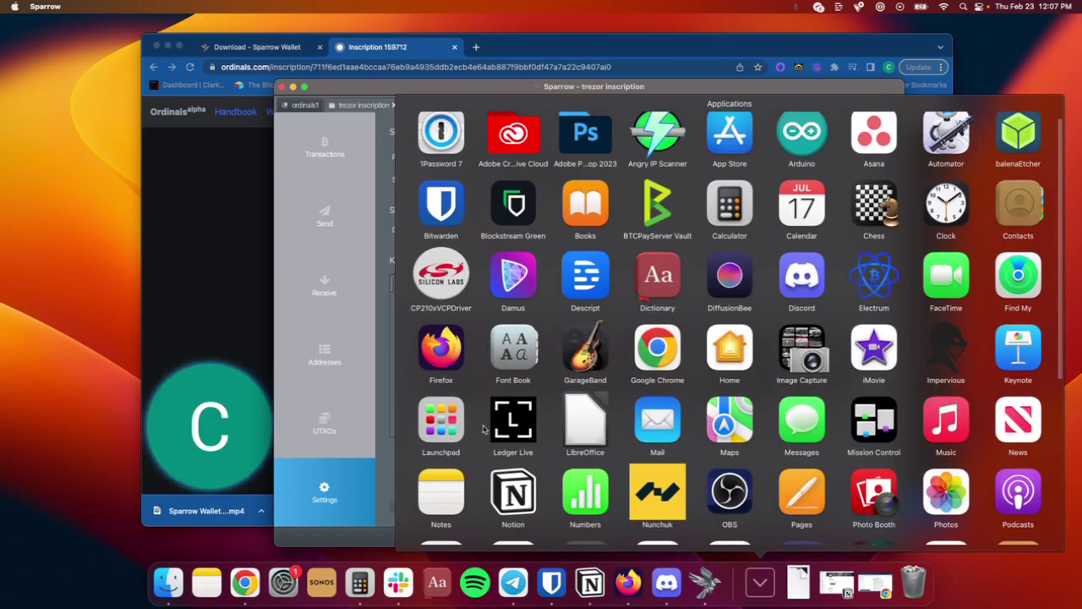
left_click(551, 435)
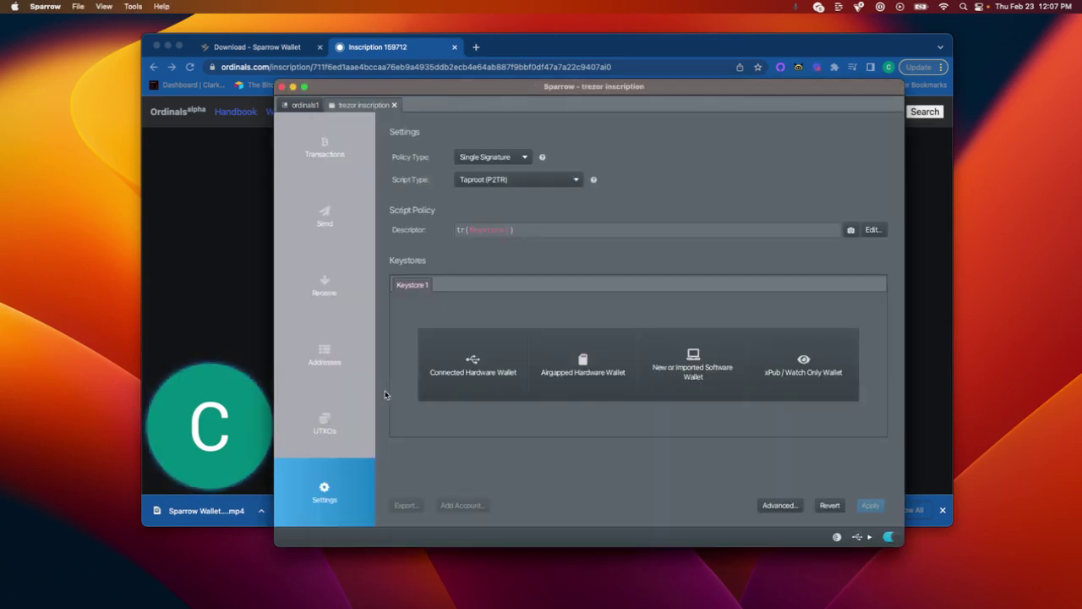
left_click(425, 394)
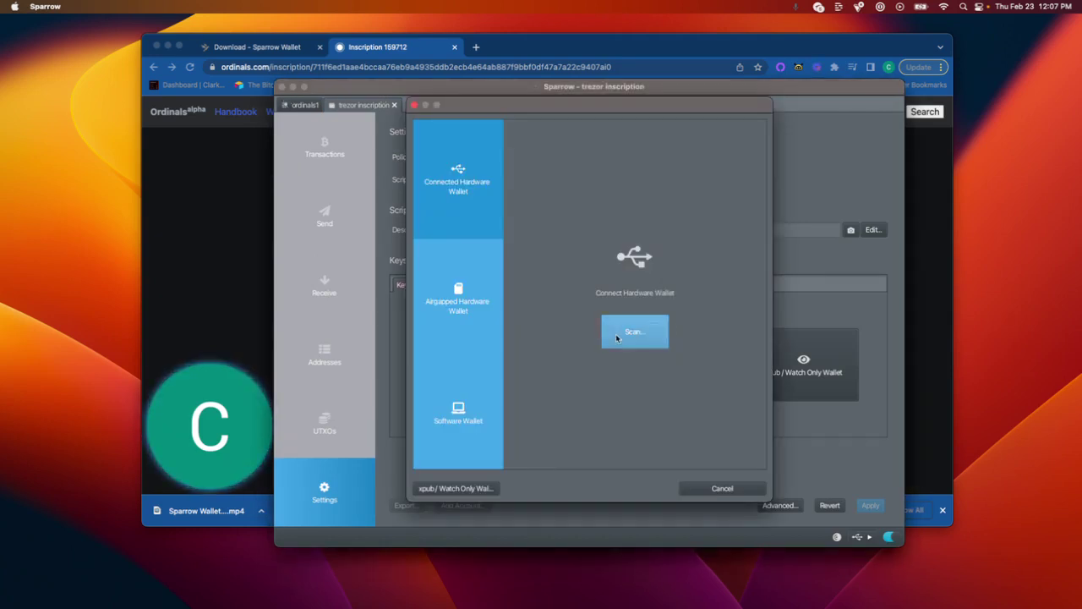
left_click(723, 488)
Switch to the ordinals1 wallet's UTXOs and check the Astral Babe 159712 output's actions.
left_click(305, 104)
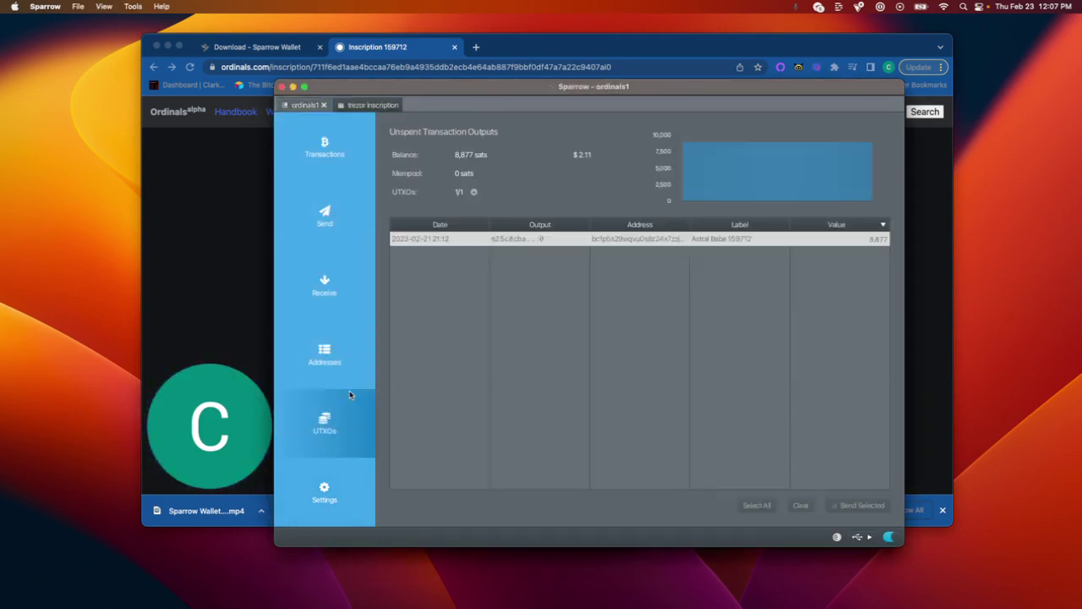
right_click(518, 243)
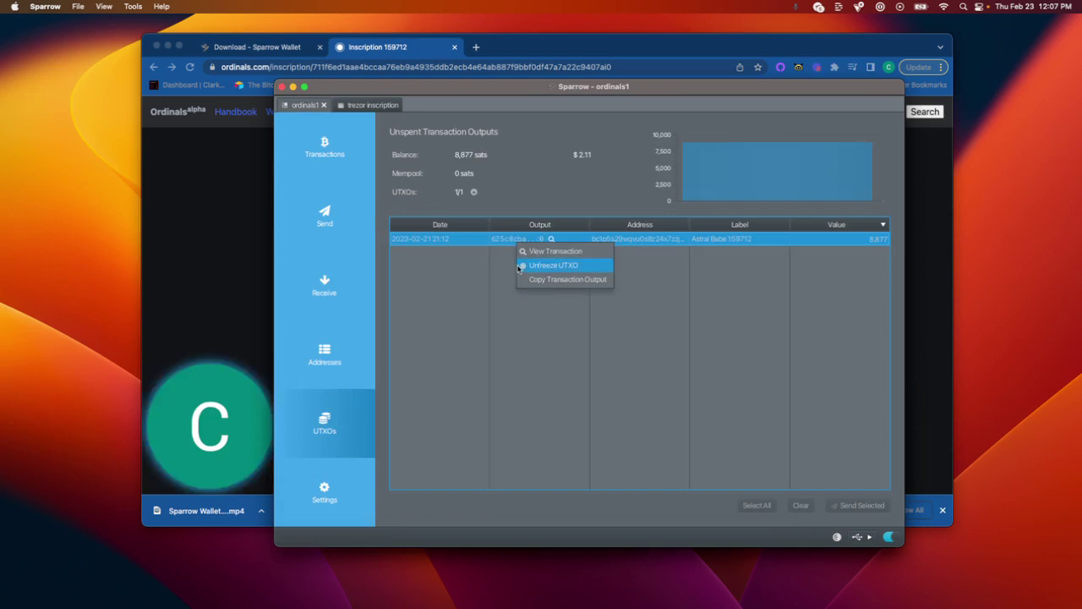
left_click(495, 269)
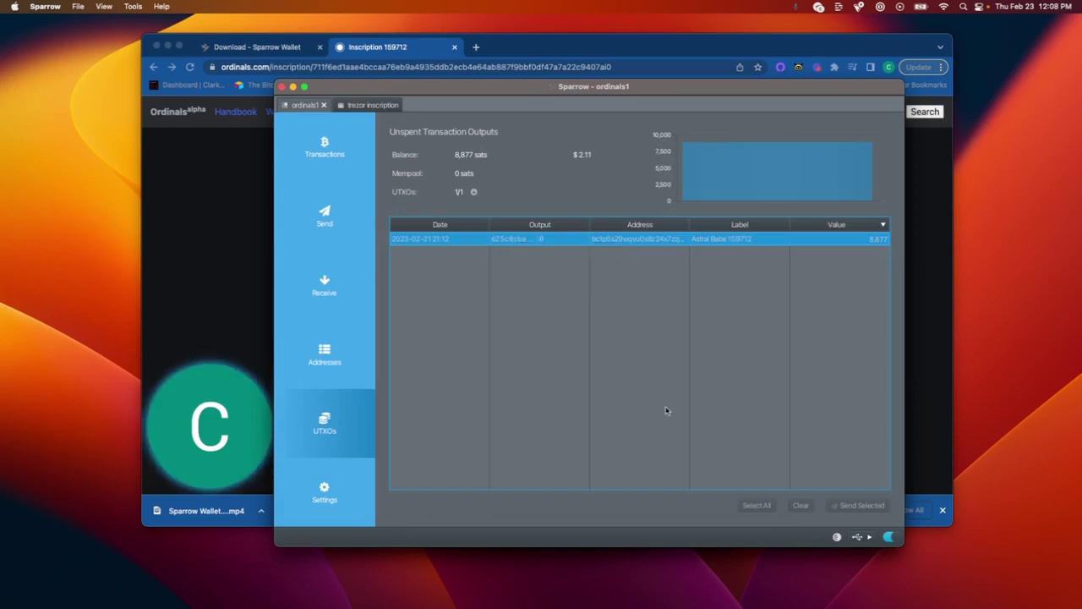
Launch Ledger Live and view Bitcoin: Tapper holds 0.00008877 BTC, Bitcoin 1 holds 0.
left_click(722, 583)
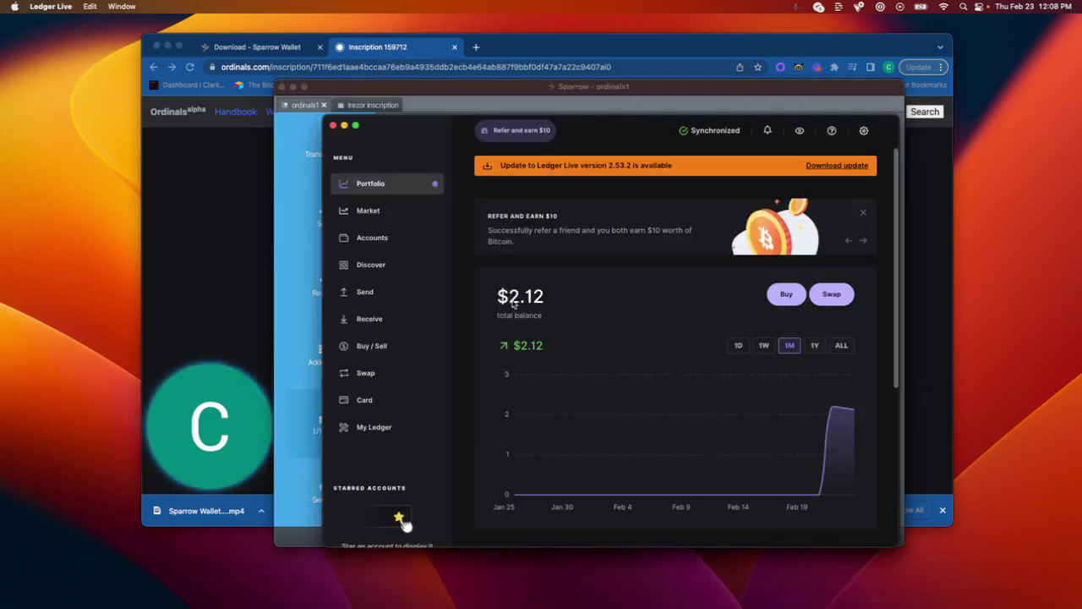
scroll(514, 307, "down", 3)
scroll(516, 309, "up", 3)
scroll(518, 313, "down", 3)
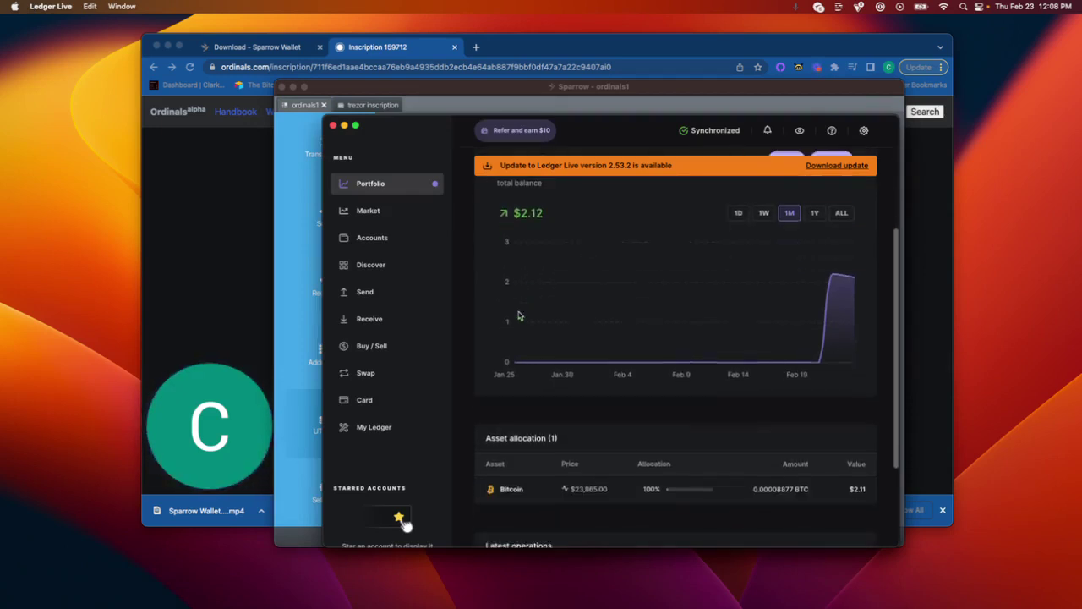
scroll(520, 315, "down", 3)
left_click(539, 386)
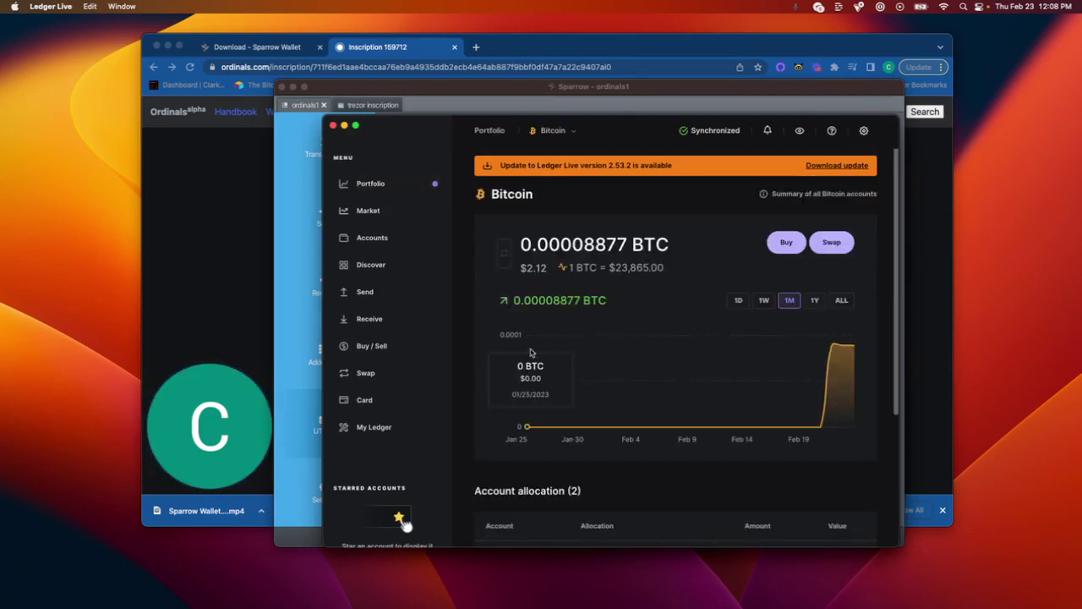
scroll(676, 296, "down", 4)
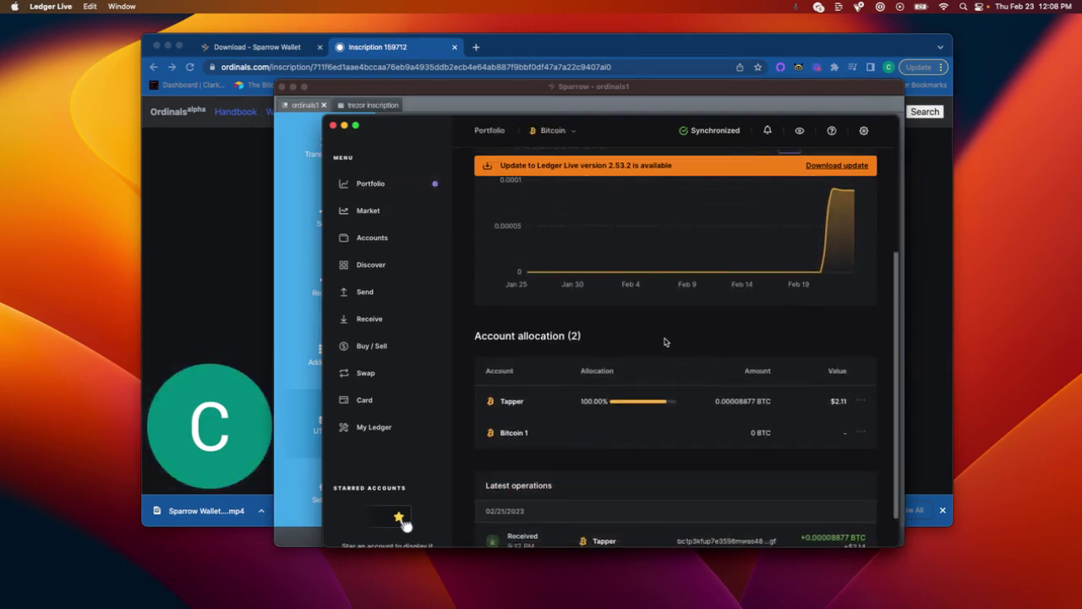
scroll(668, 338, "up", 4)
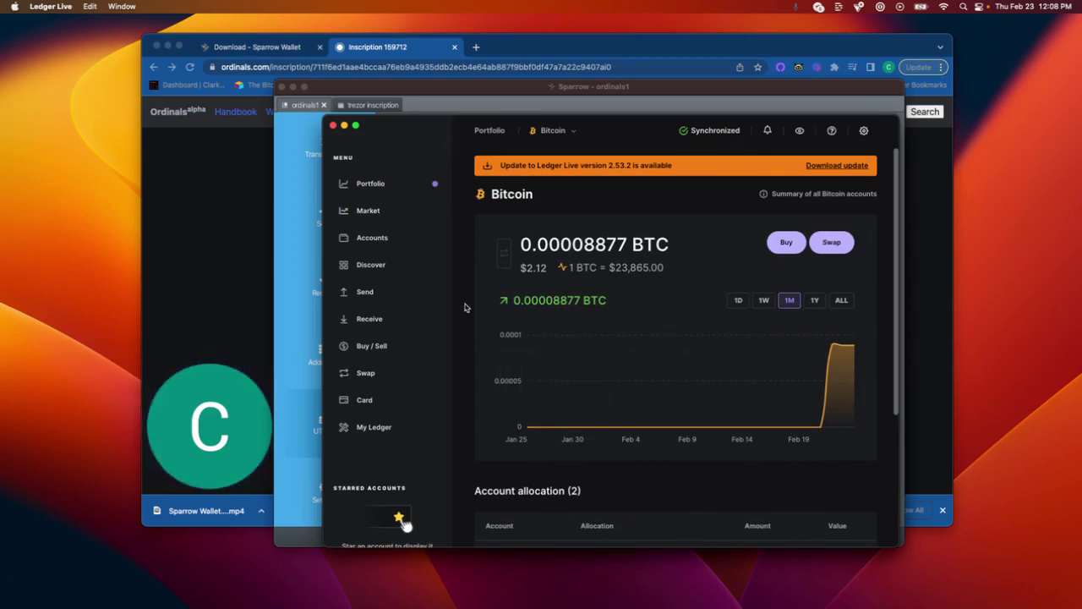
scroll(520, 358, "down", 3)
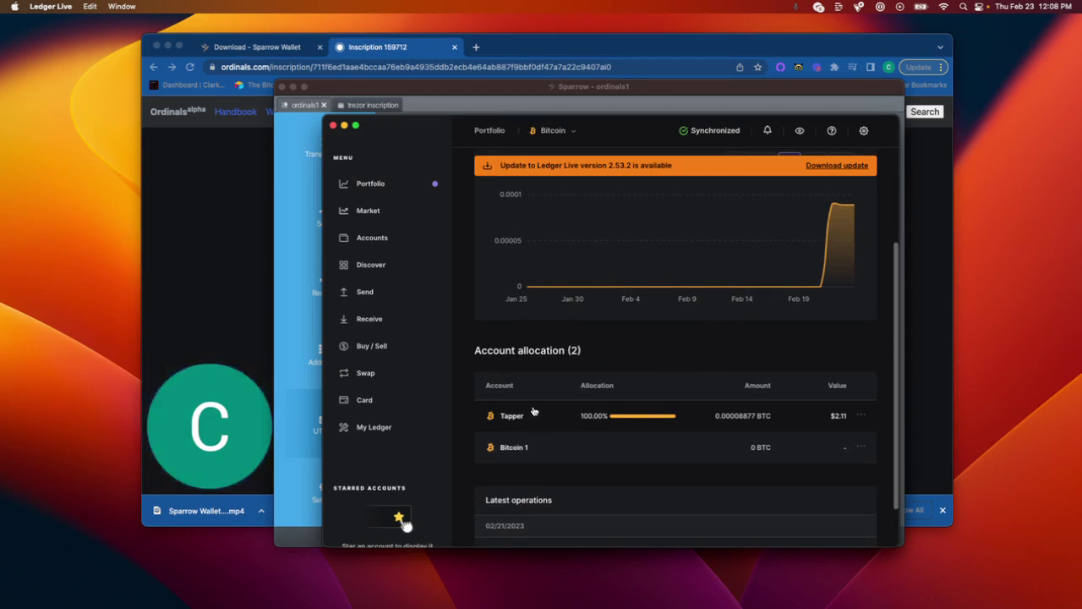
Unfreeze the Astral Babe 159712 UTXO and Send Selected with its 8,877 sats.
left_click(421, 100)
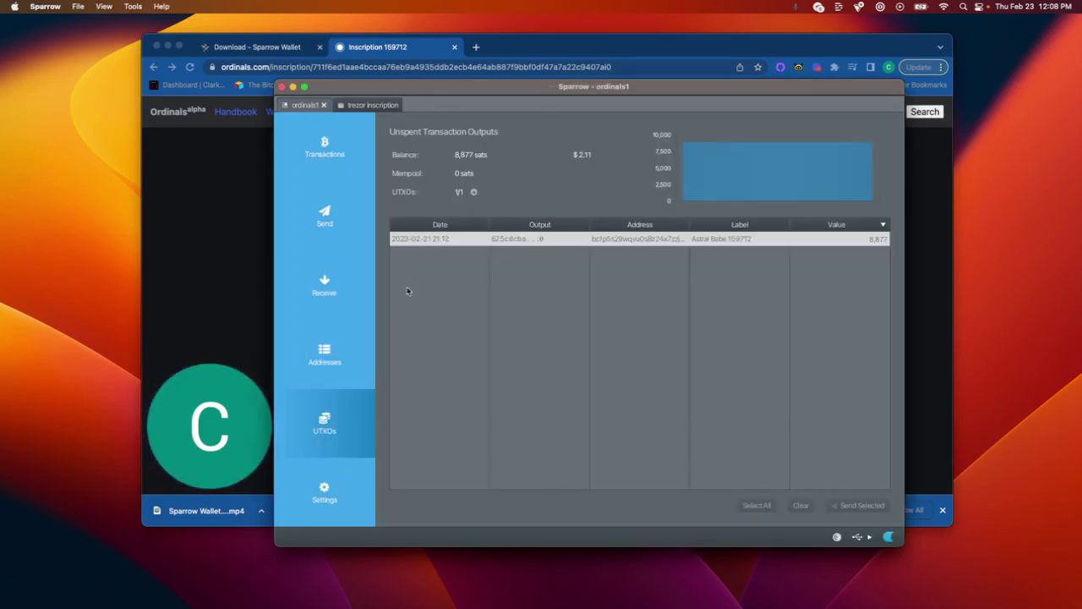
right_click(521, 240)
left_click(529, 259)
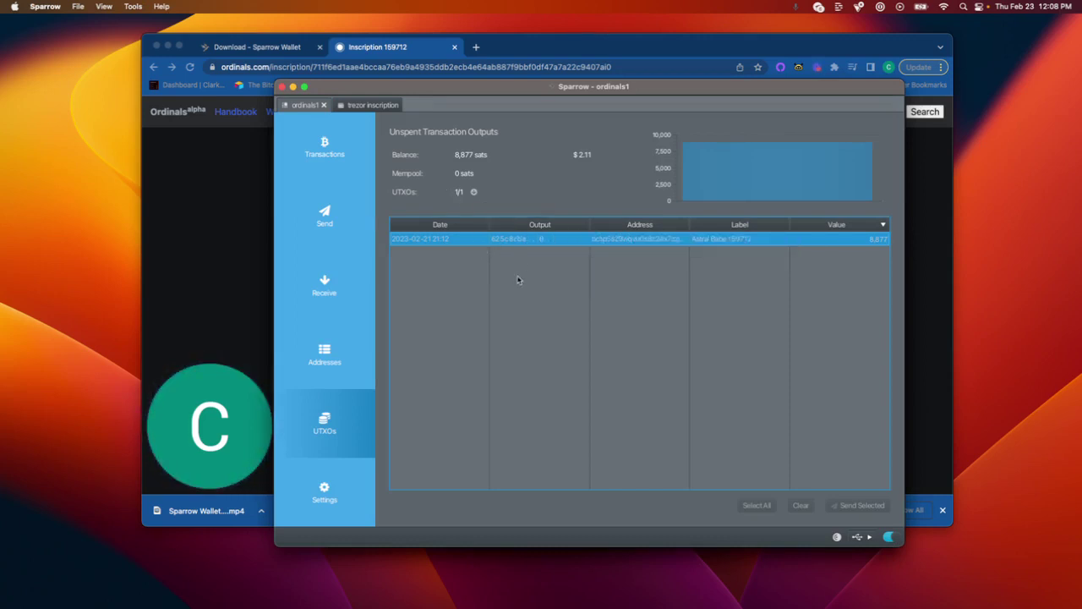
right_click(507, 240)
left_click(512, 256)
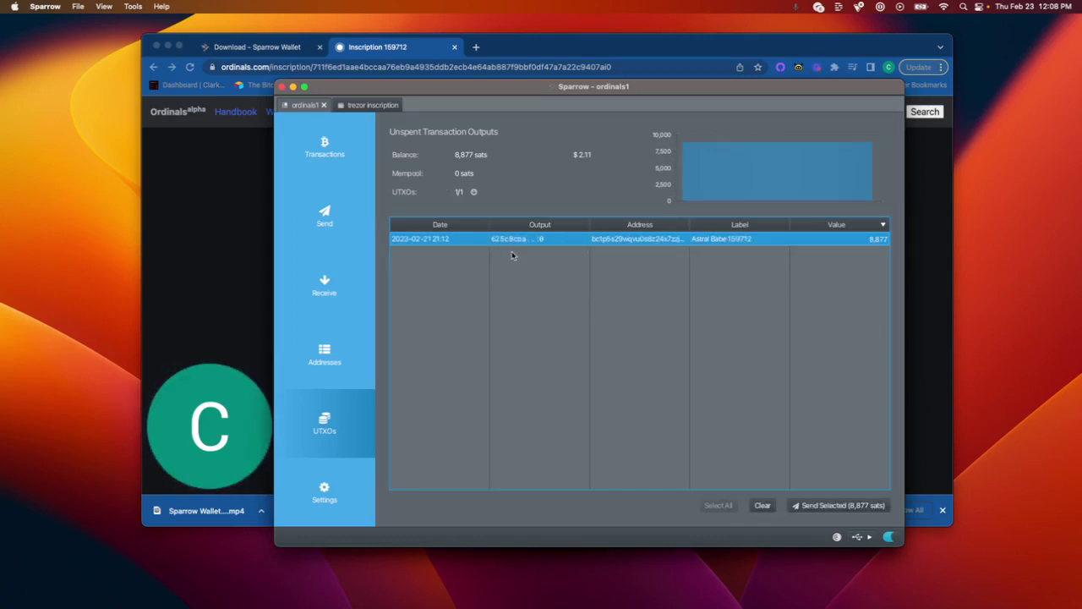
left_click(818, 505)
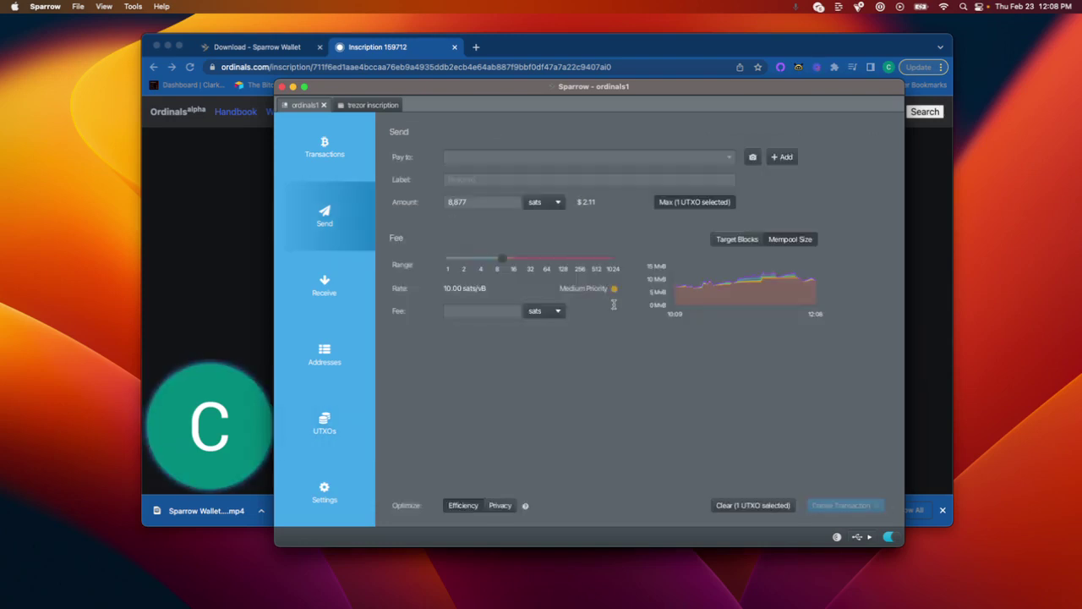